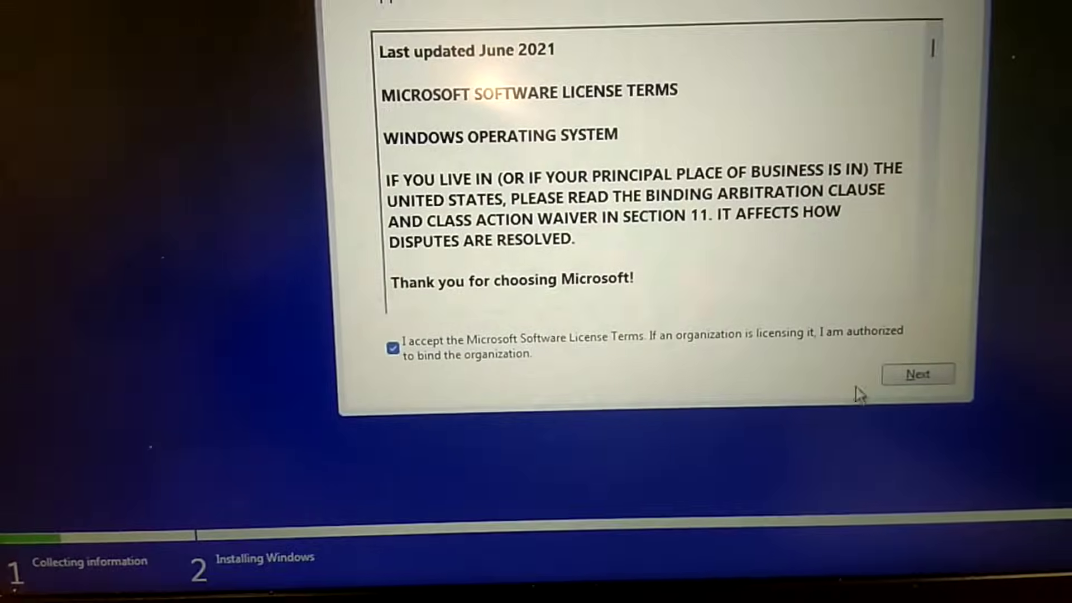
Step: Accept the license terms and choose the Custom: Install Windows only (advanced) installation
left_click(902, 378)
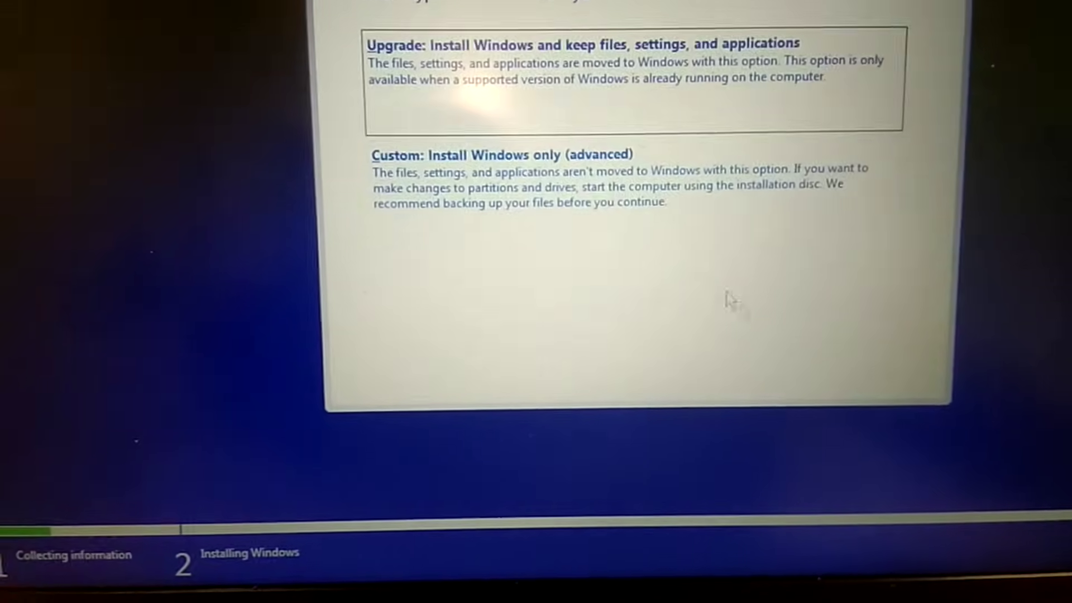
left_click(591, 201)
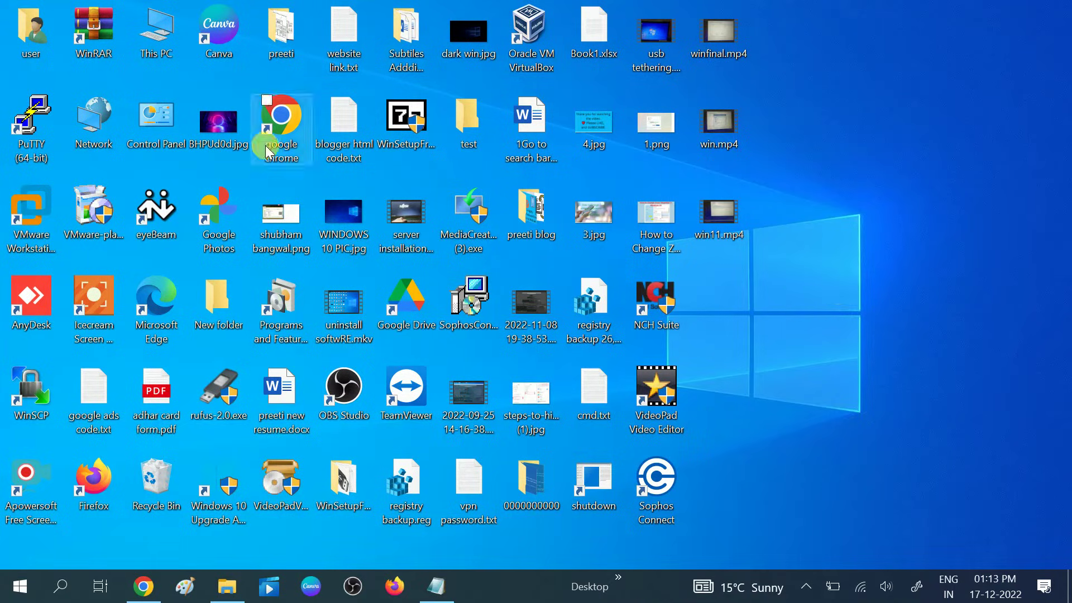
Step: Launch Chrome from its desktop shortcut and maximize the window
left_click(283, 122)
double_click(283, 122)
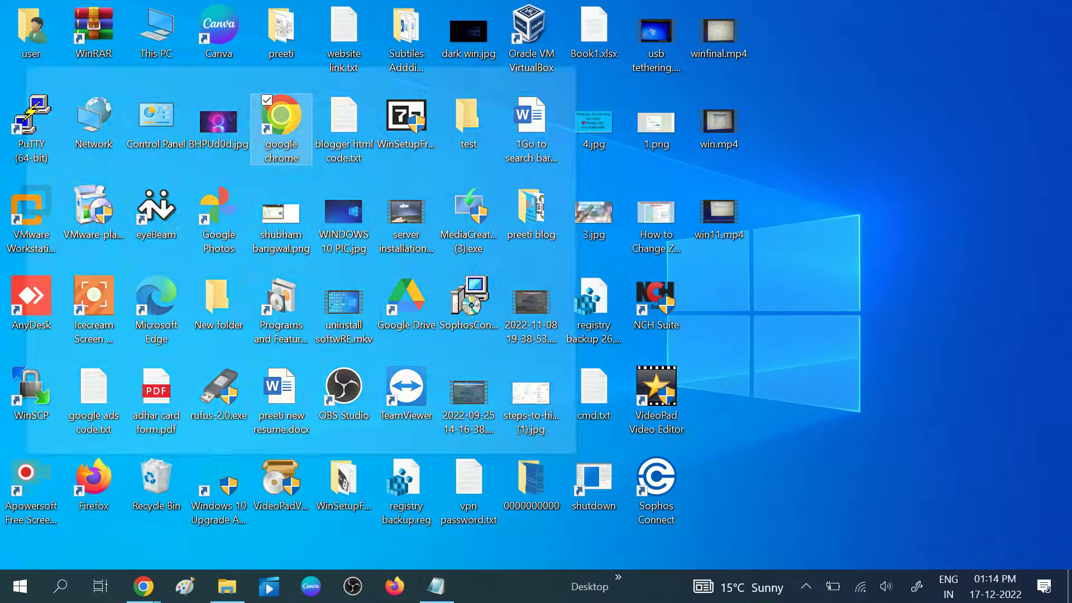
left_click(530, 73)
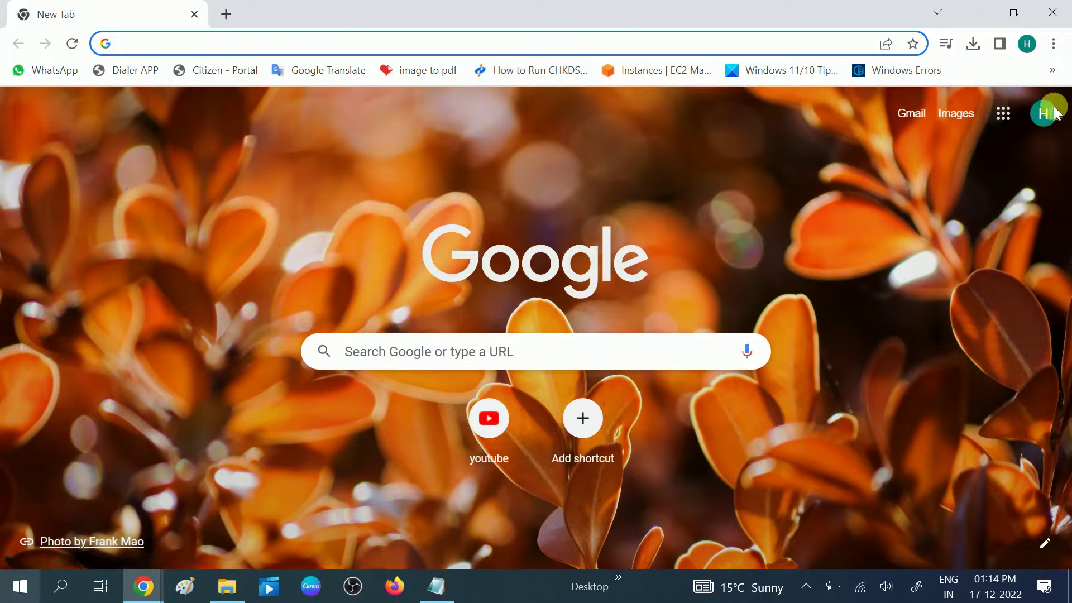
Step: Show This PC full-screen in File Explorer, peek into ESD-ISO (E:), and return
left_click(224, 589)
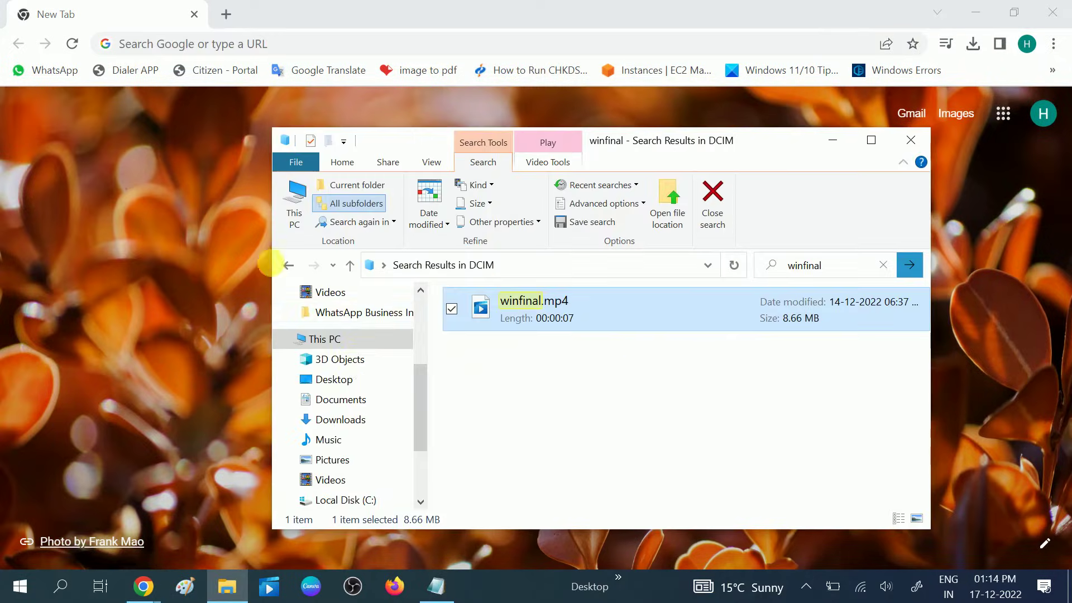
left_click(329, 338)
left_click(871, 140)
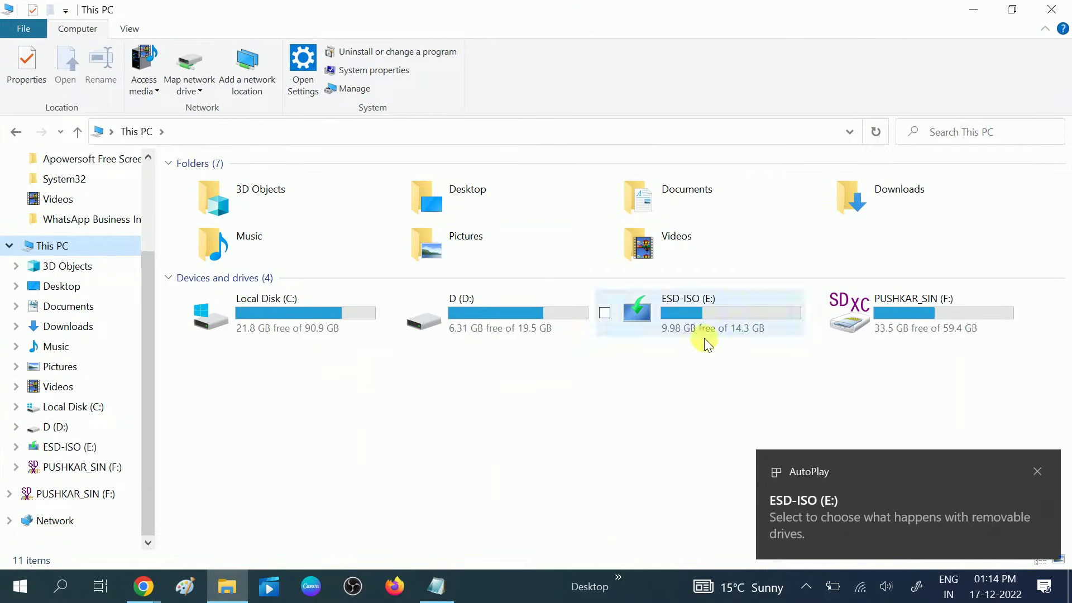
left_click(678, 329)
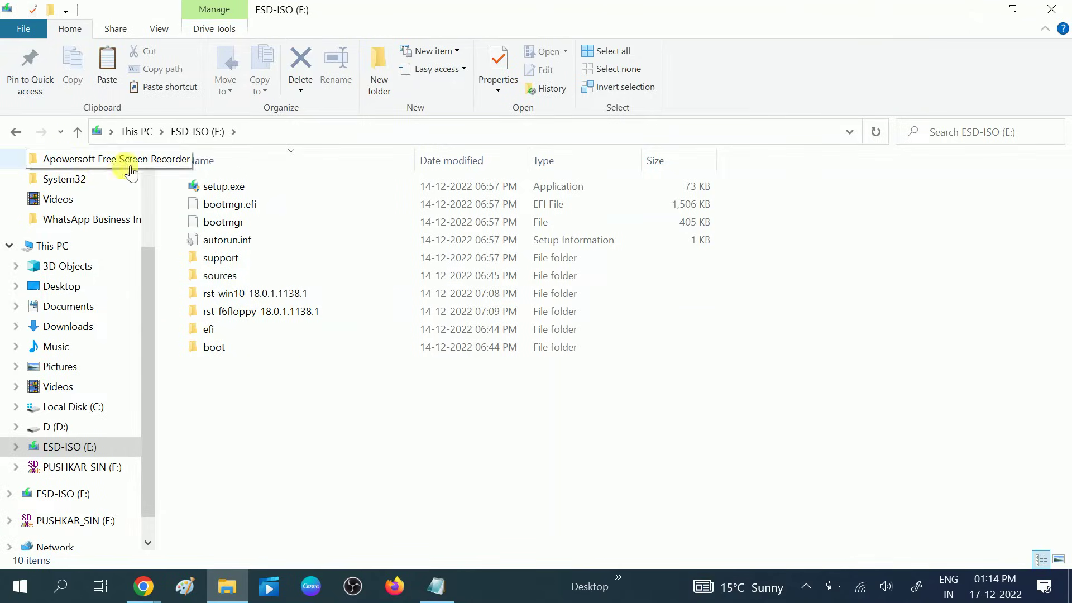
left_click(79, 132)
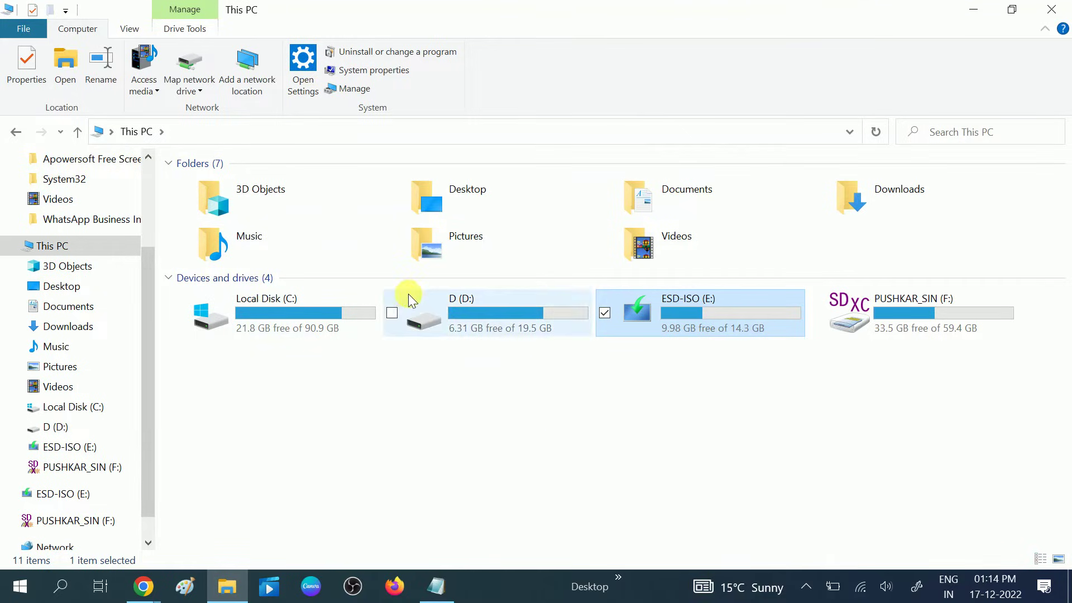
Step: Search Google for 'rapid intel storage technology' and bring up link options on Intel's result
left_click(972, 10)
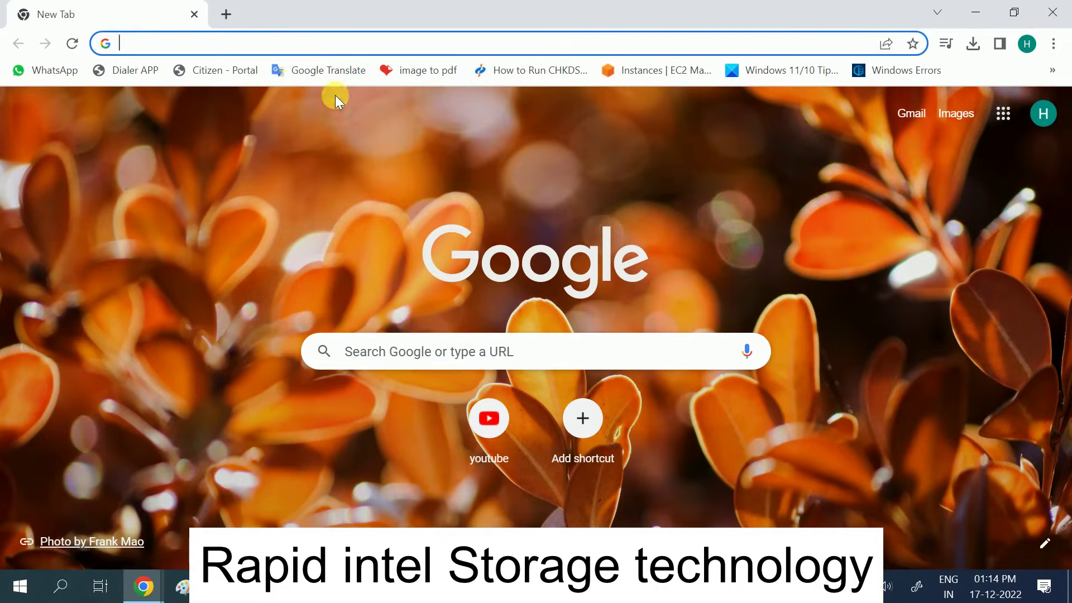
left_click(300, 54)
type("rapid ")
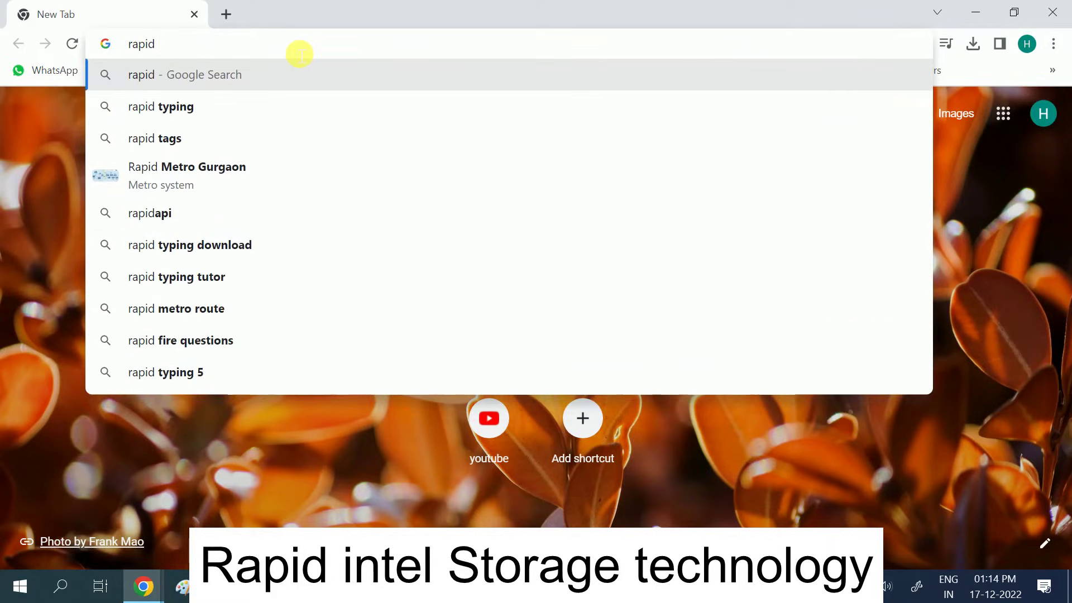
type("intel")
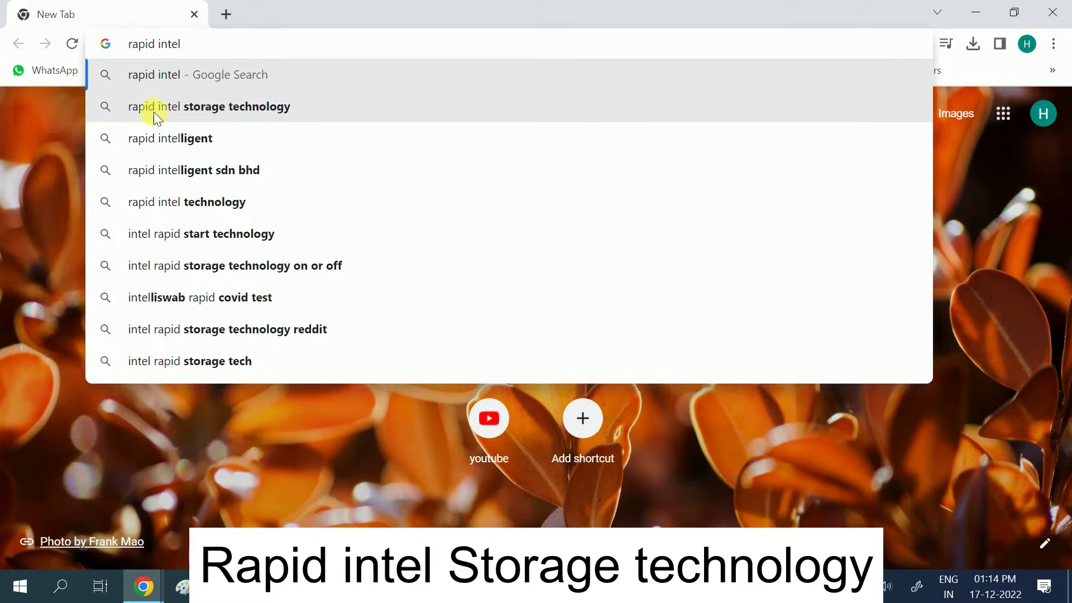
left_click(238, 107)
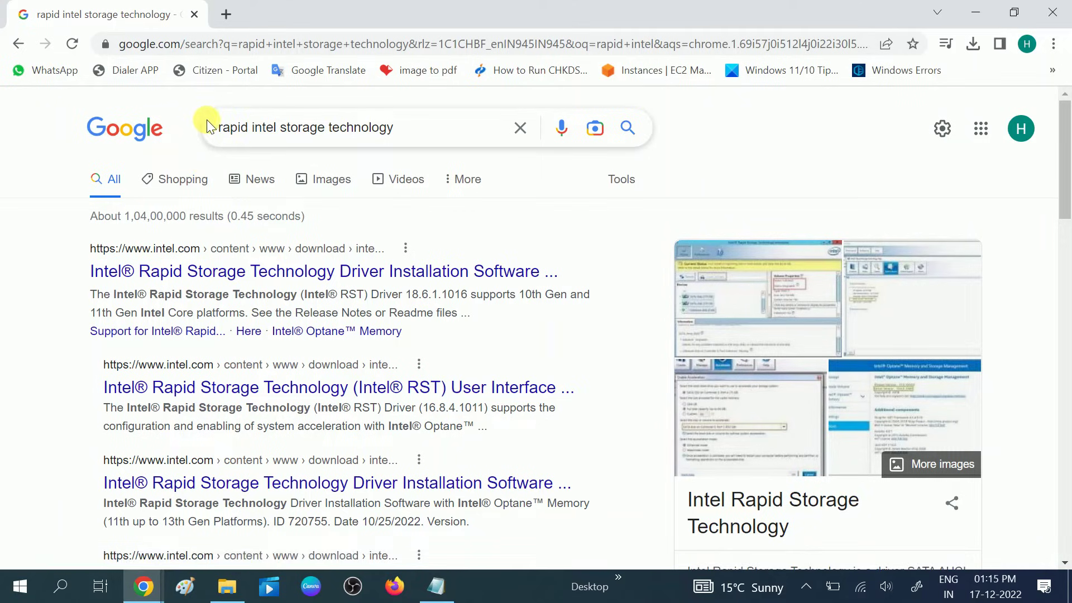
right_click(248, 284)
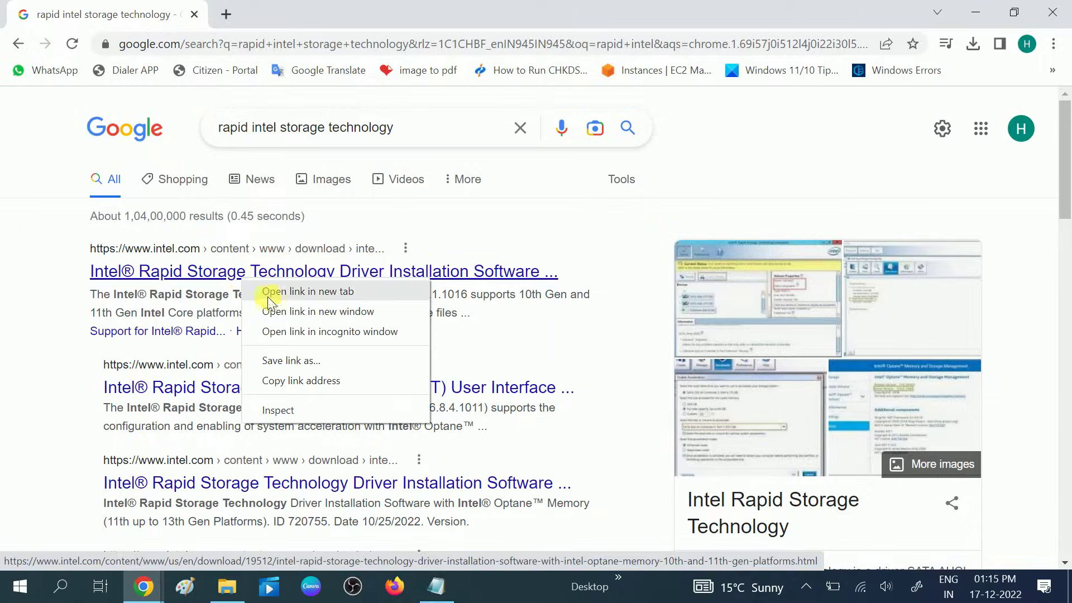
Step: Open Intel's Rapid Storage Technology driver page in a new tab and review its supported Windows versions
left_click(273, 296)
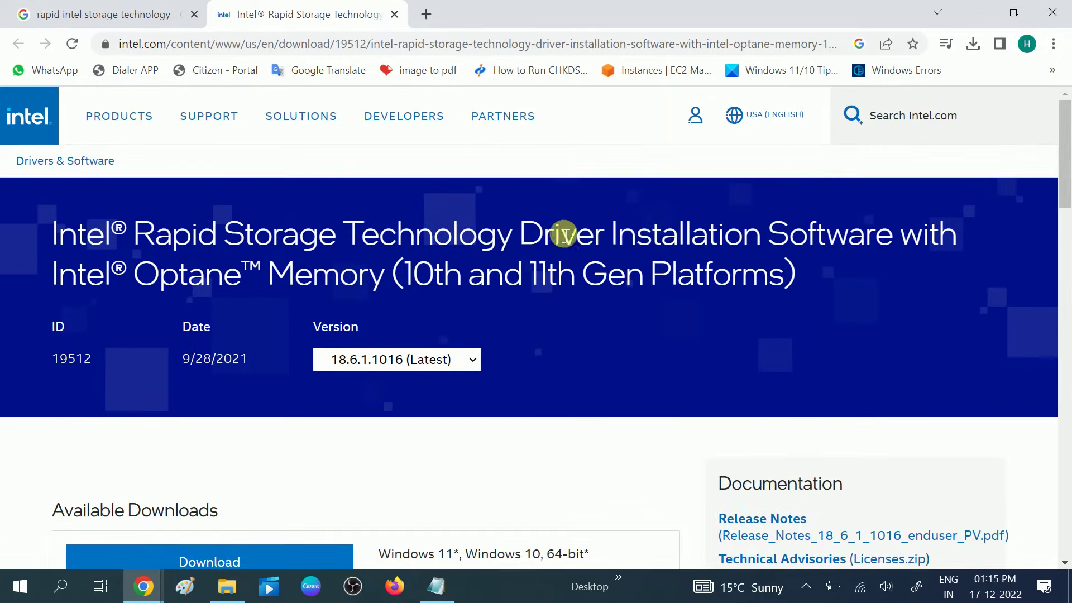
left_click_drag(62, 242, 652, 242)
left_click_drag(826, 284, 47, 240)
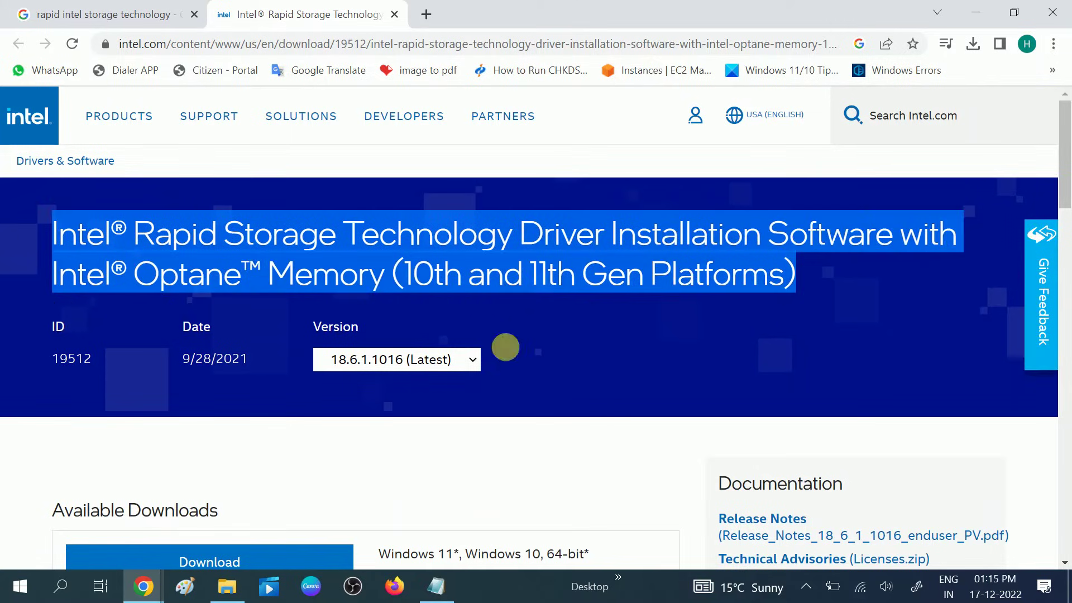
left_click(584, 331)
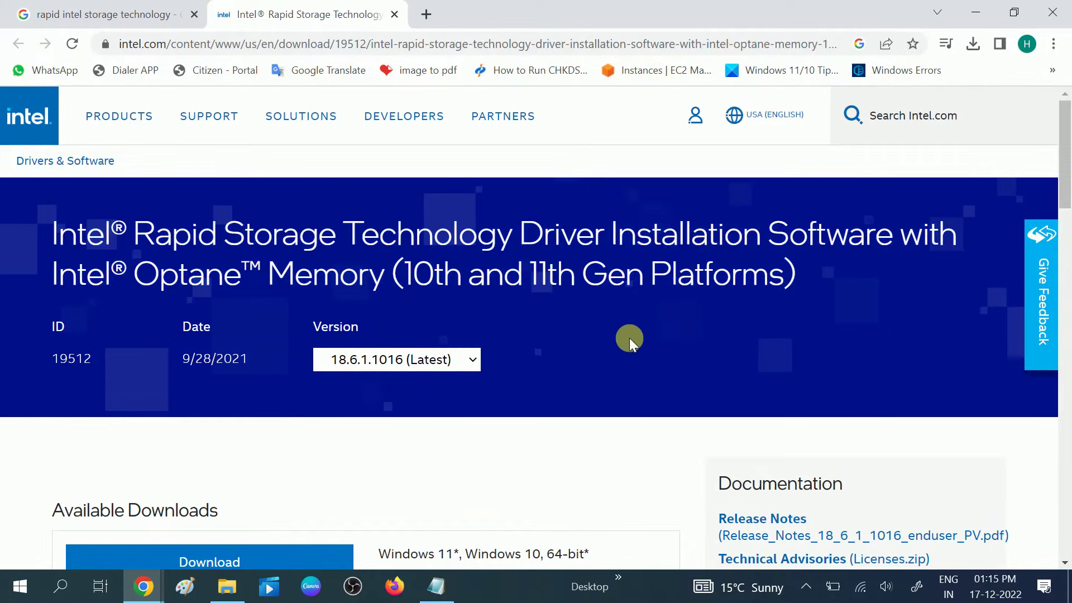
scroll(629, 337, "down", 3)
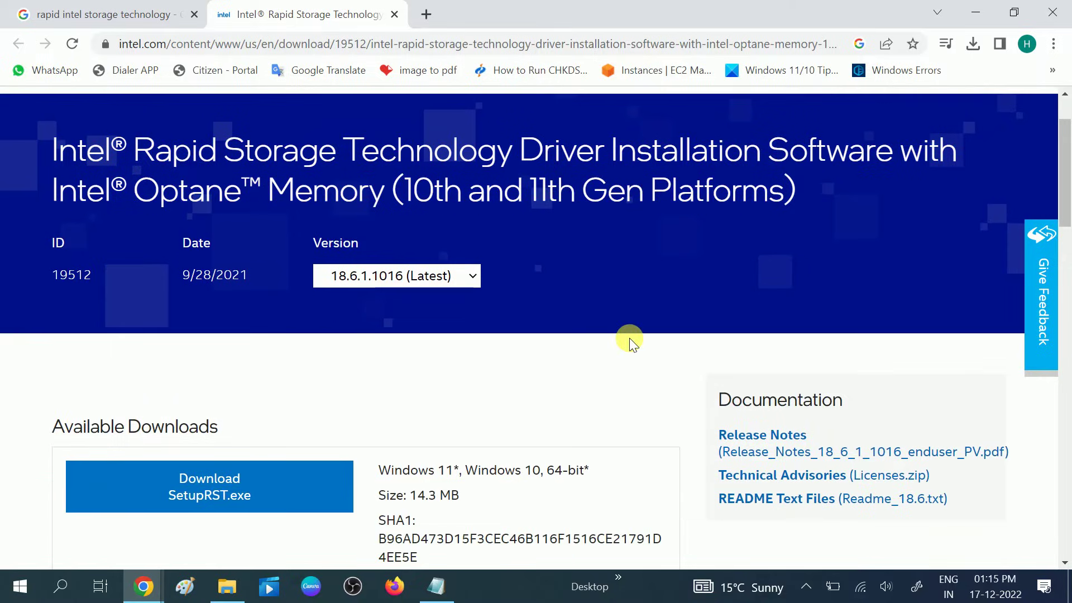
scroll(628, 337, "down", 5)
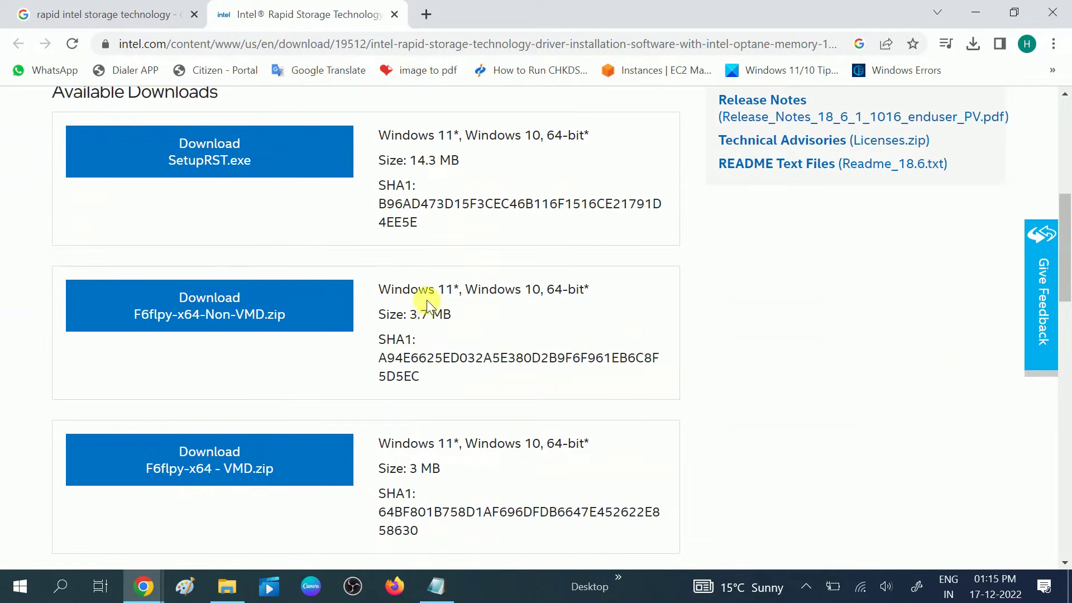
left_click_drag(402, 292, 579, 304)
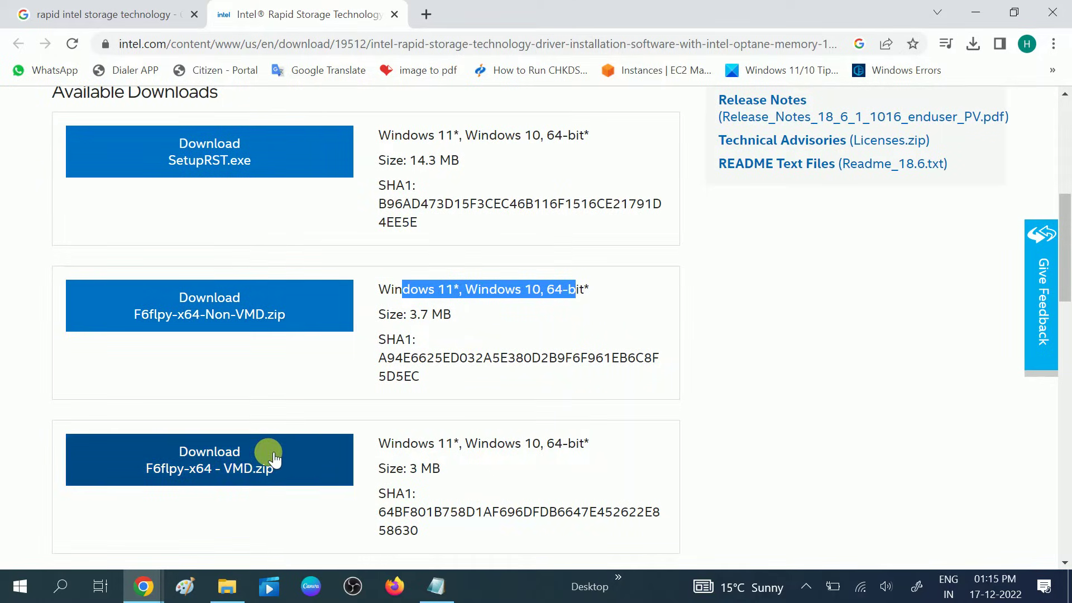
Step: Download F6flpy-x64-Non-VMD.zip and F6flpy-x64 - VMD.zip from Available Downloads
left_click(322, 311)
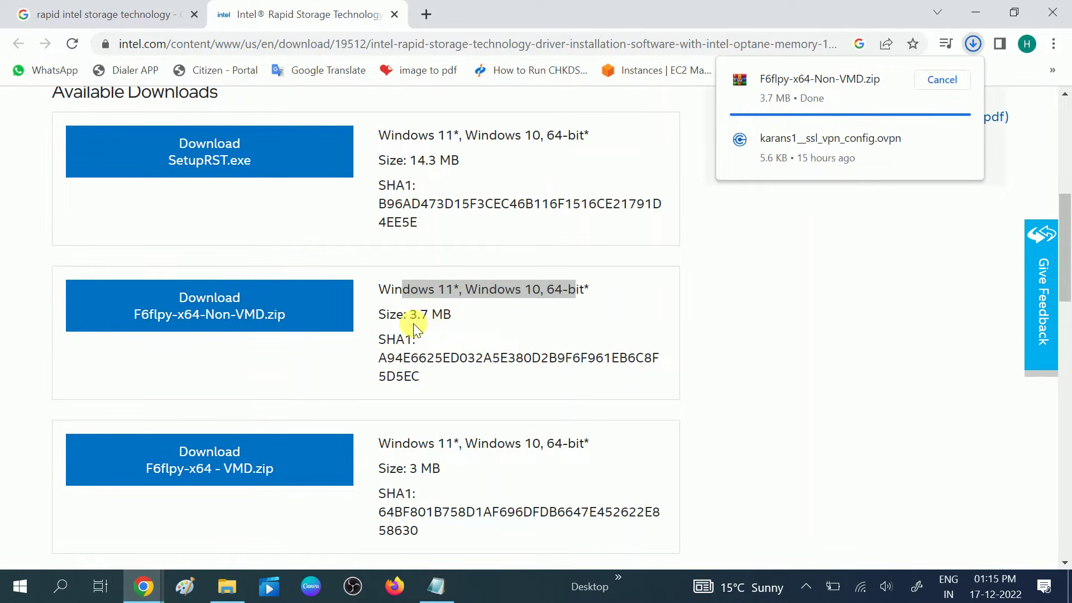
scroll(413, 323, "down", 1)
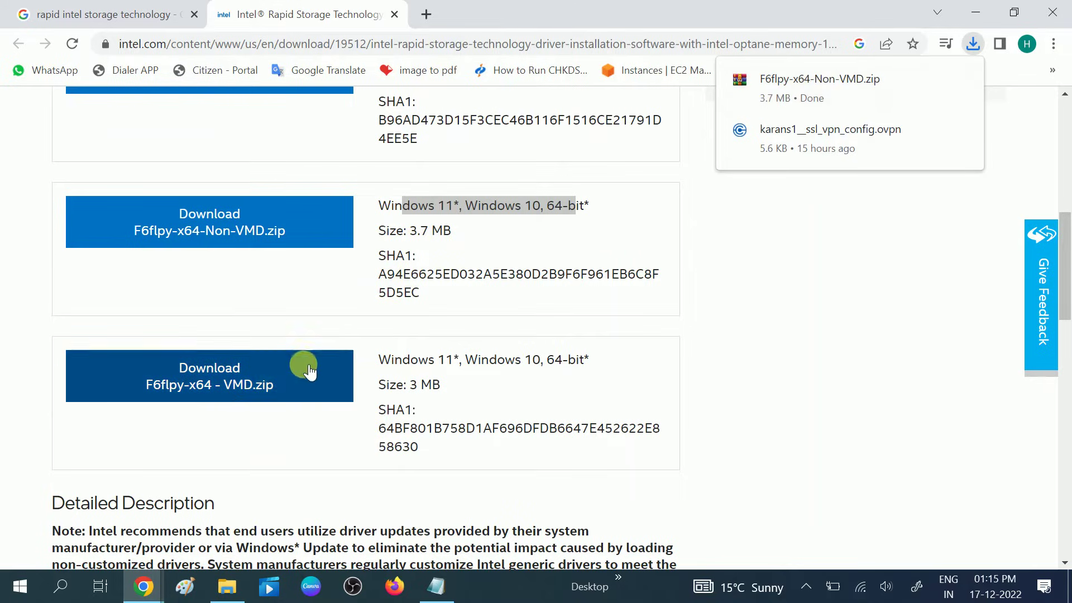
left_click(273, 374)
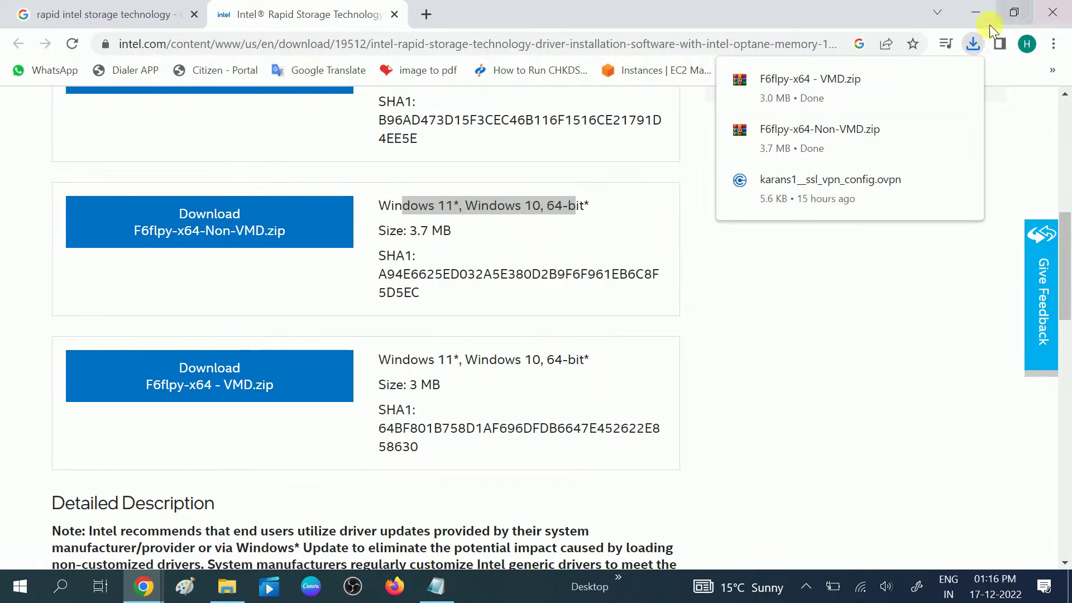
left_click(978, 12)
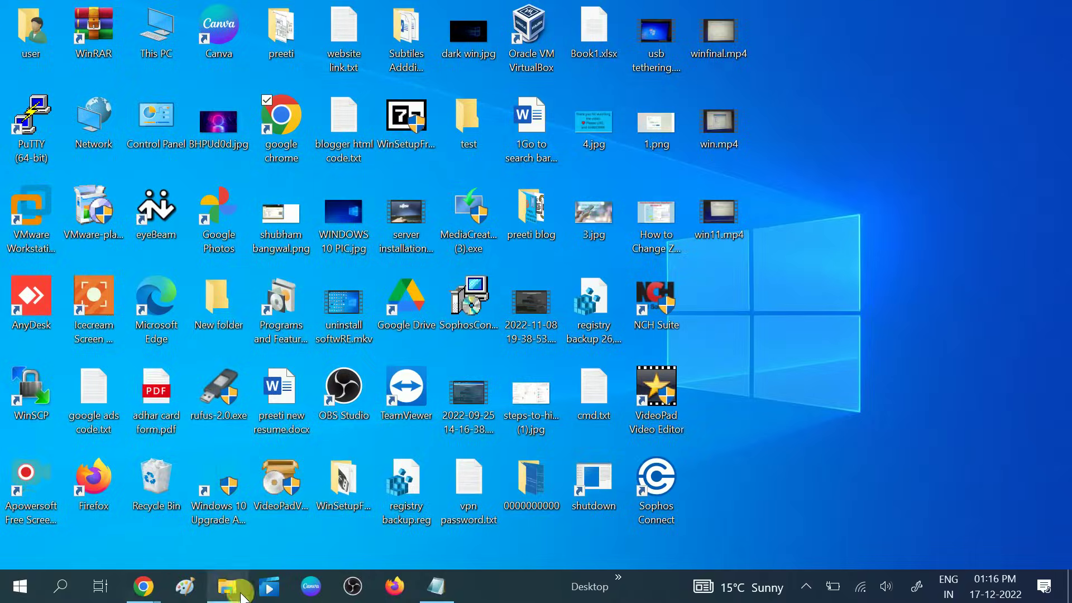
Step: Cut both F6flpy driver zips from the Downloads folder
left_click(241, 595)
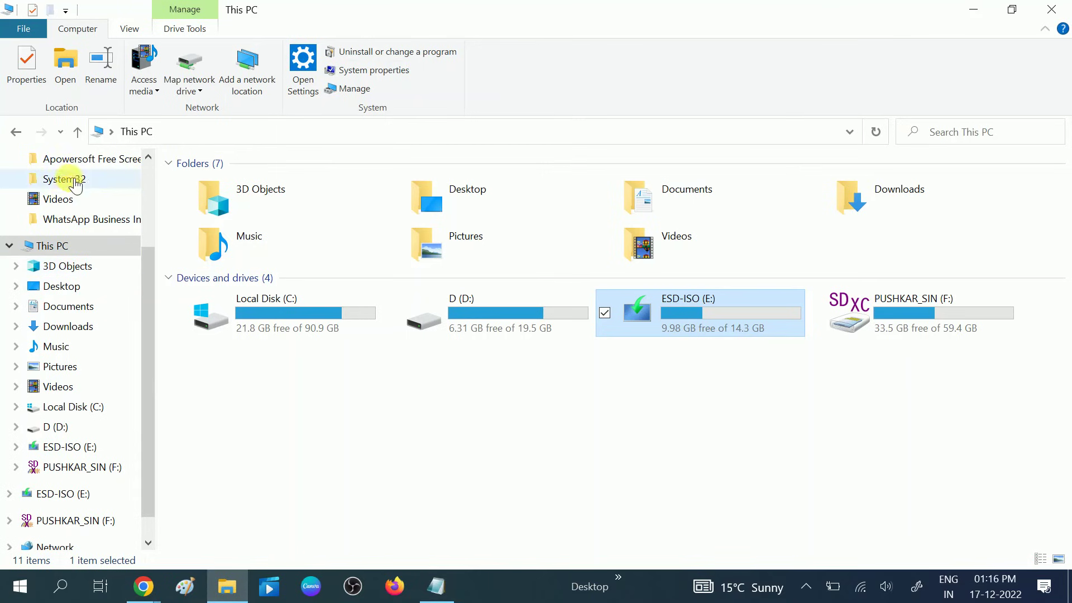
left_click(71, 326)
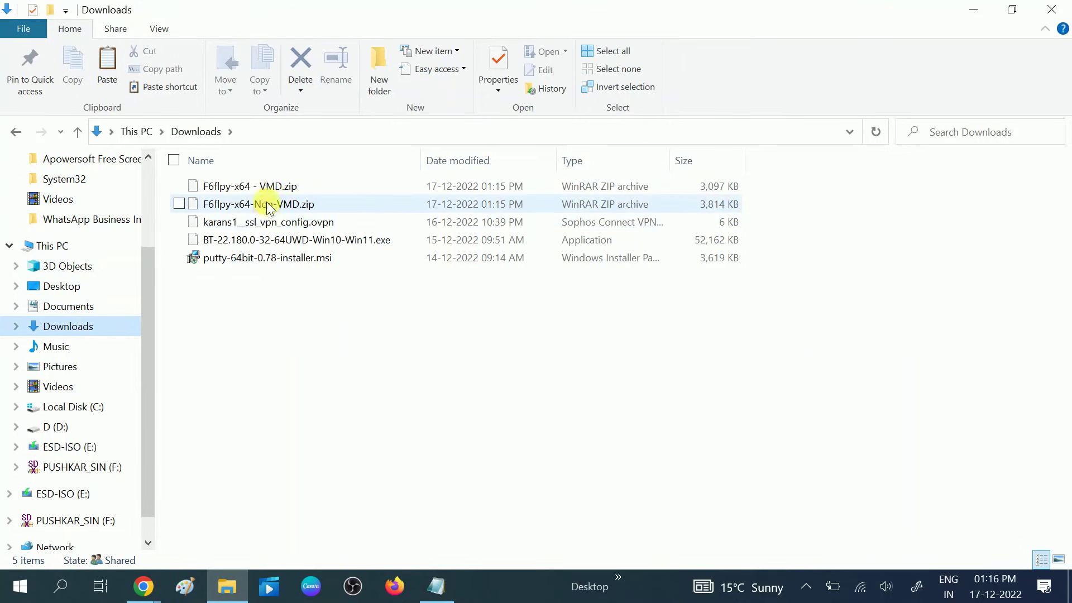
left_click(273, 190)
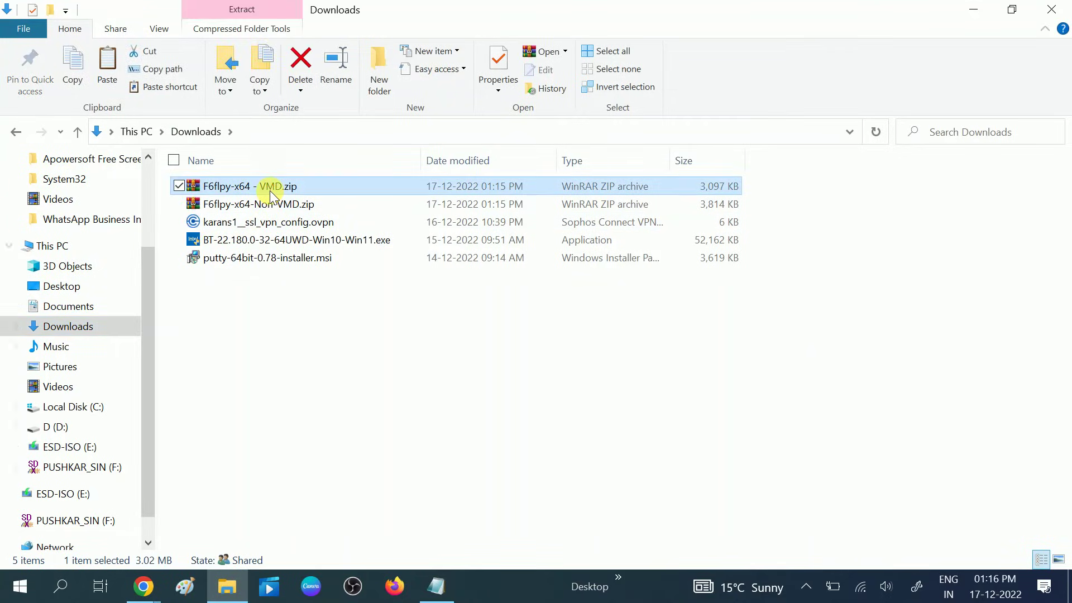
key("shift+Down")
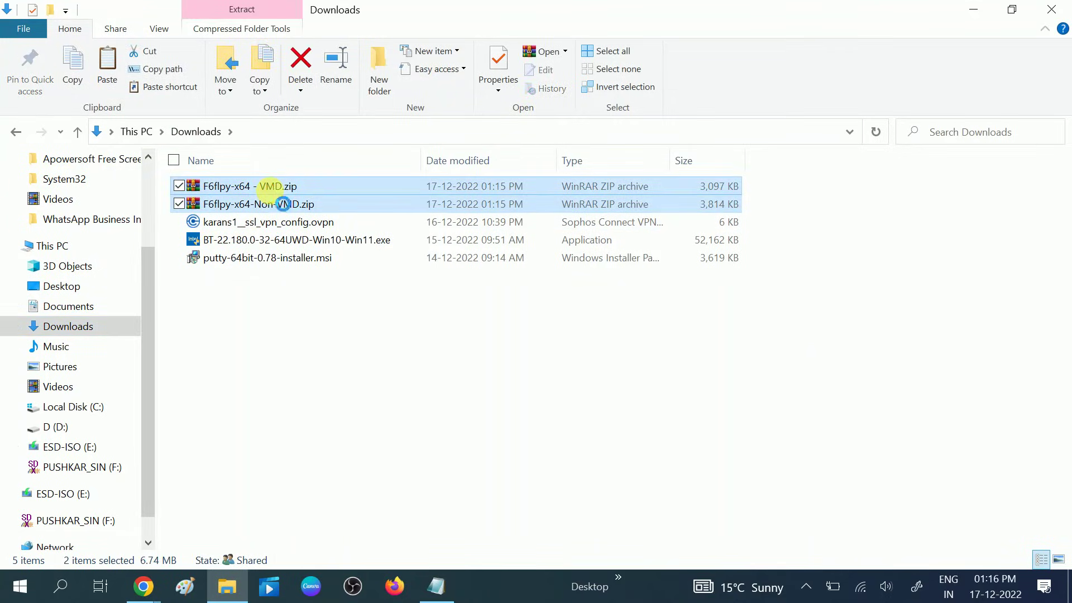
right_click(269, 183)
left_click(320, 451)
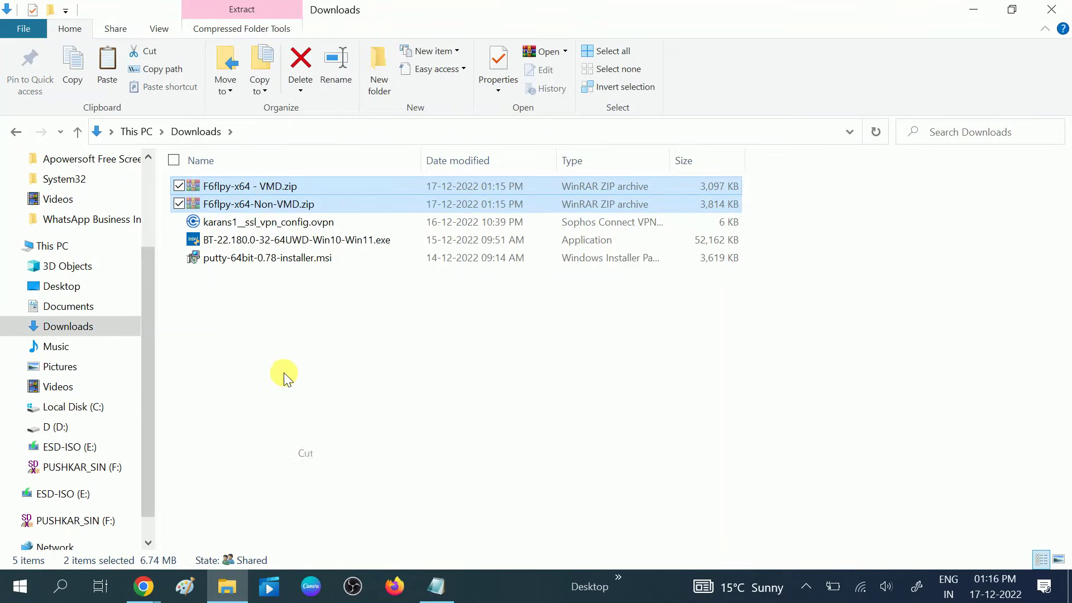
Step: Create a folder named hh in Downloads and paste the two zips into it
right_click(277, 356)
mouse_move(396, 323)
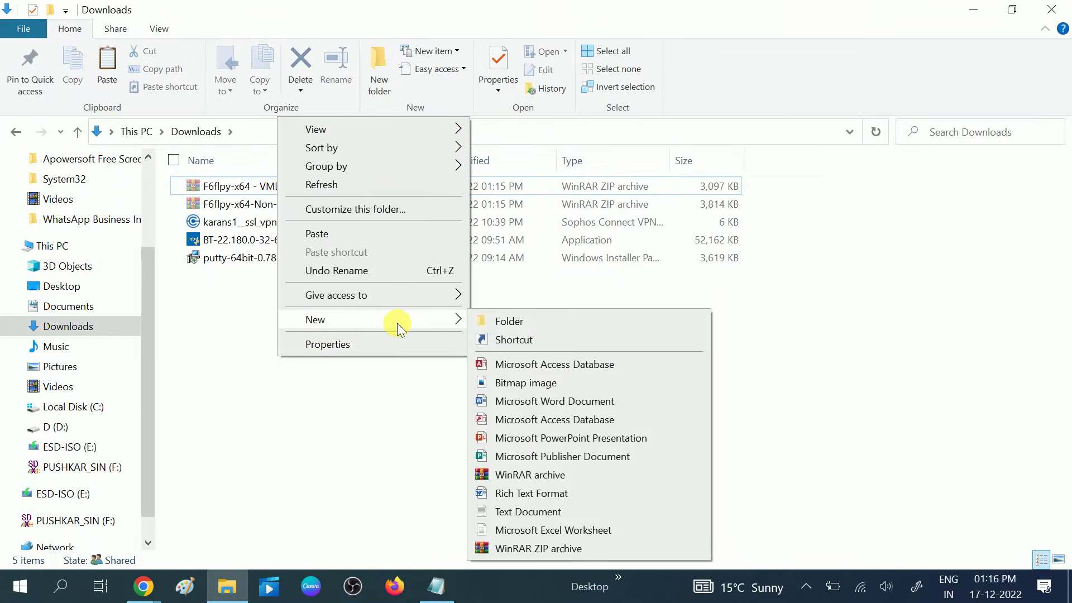
left_click(543, 323)
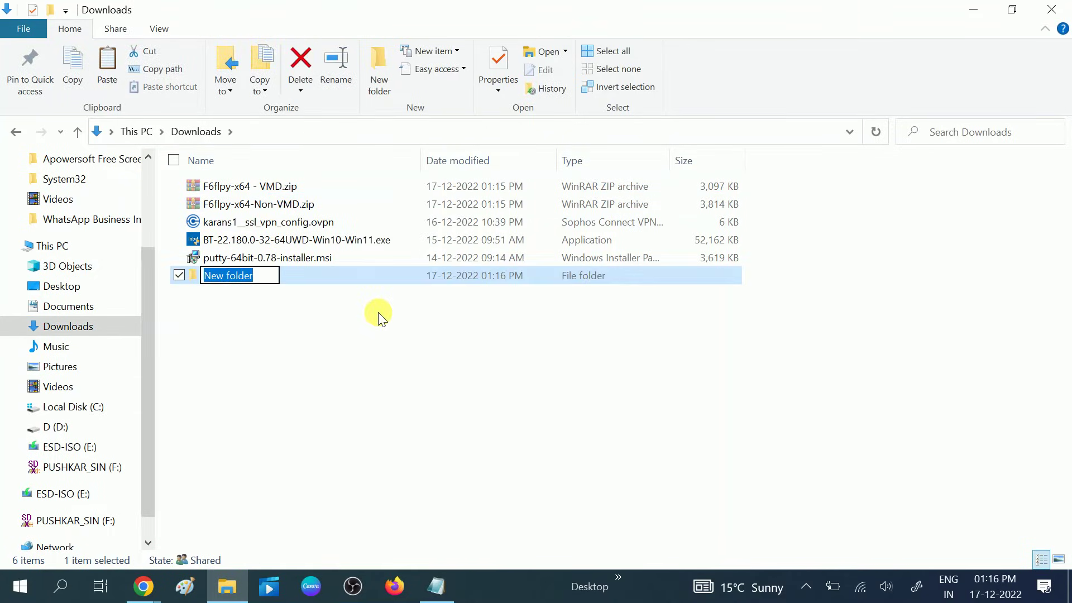
type("hh")
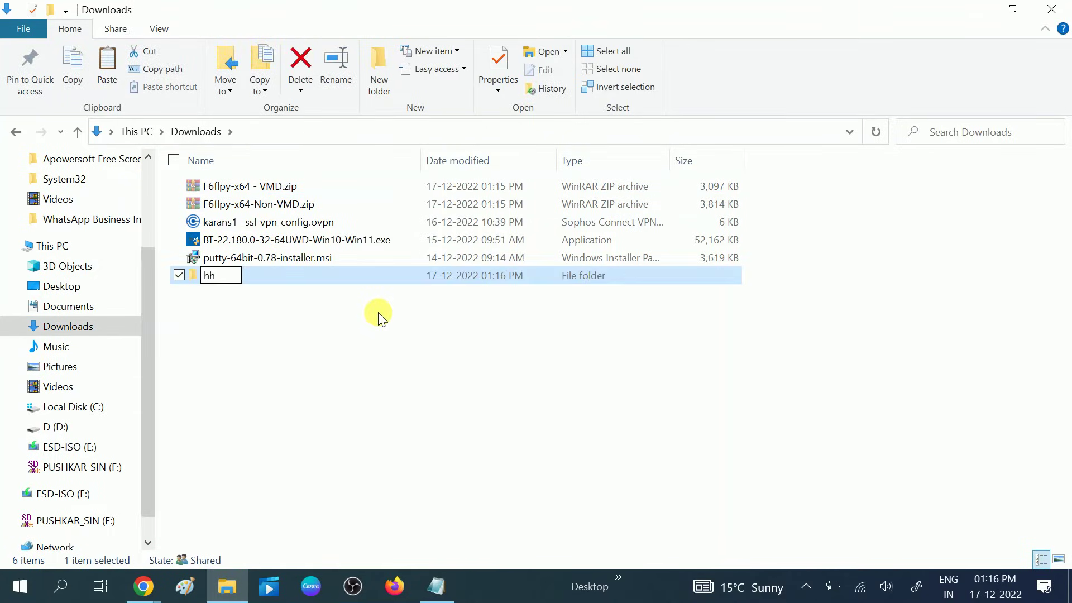
key("Return")
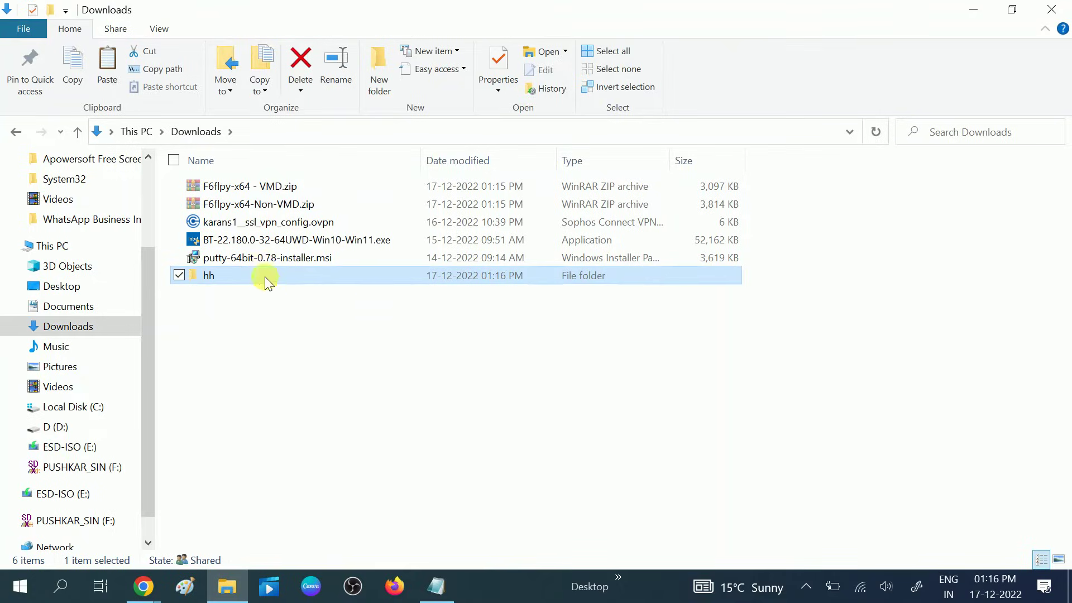
double_click(265, 276)
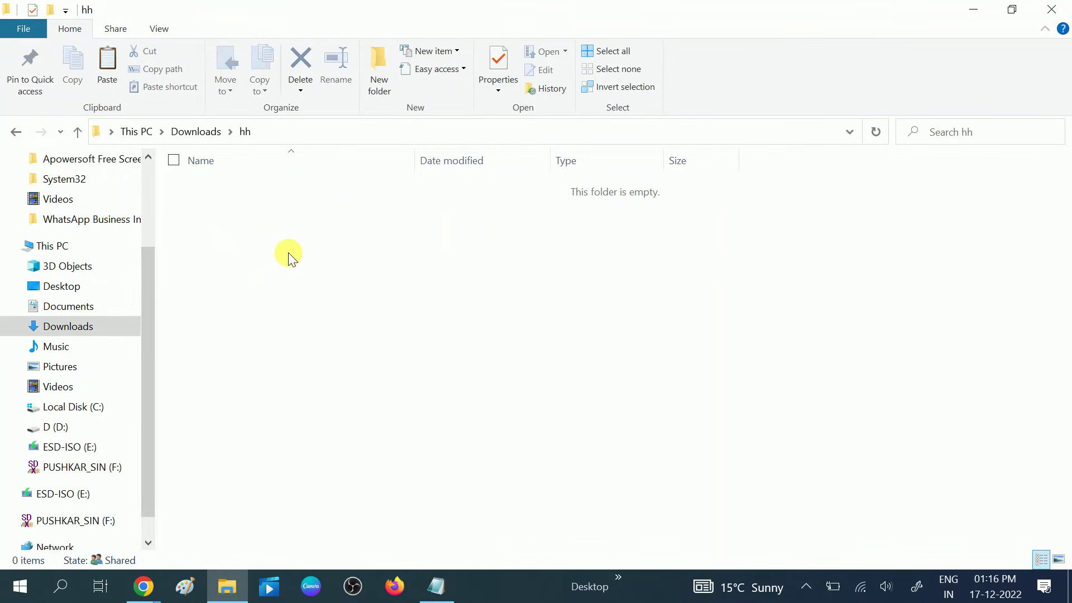
key("ctrl+v")
left_click(284, 285)
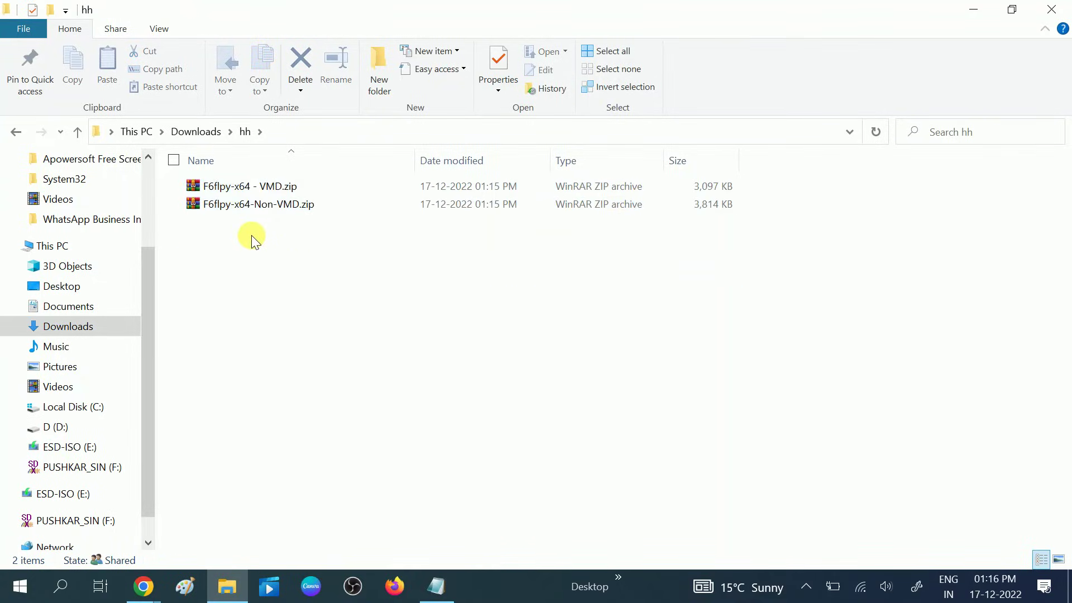
Step: Extract F6flpy-x64 - VMD.zip and F6flpy-x64-Non-VMD.zip in place with Extract Here
left_click(242, 194)
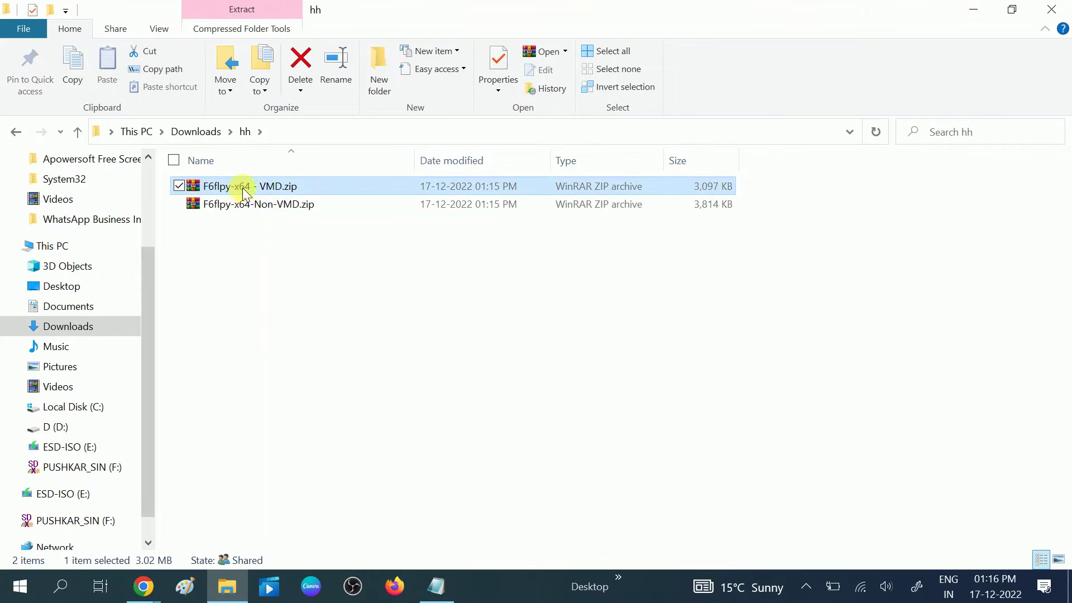
right_click(243, 192)
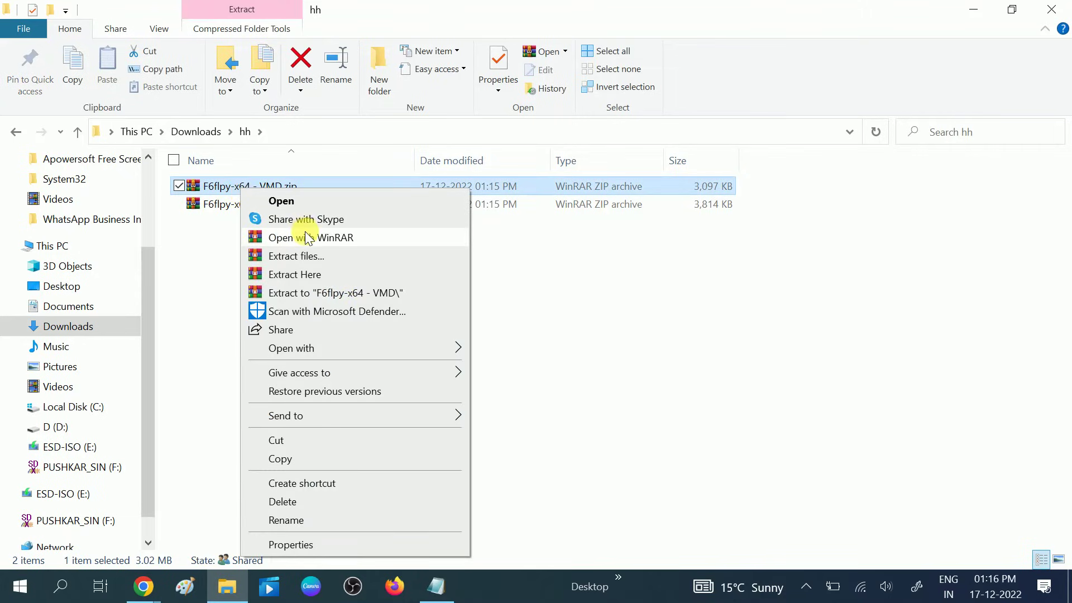
left_click(288, 273)
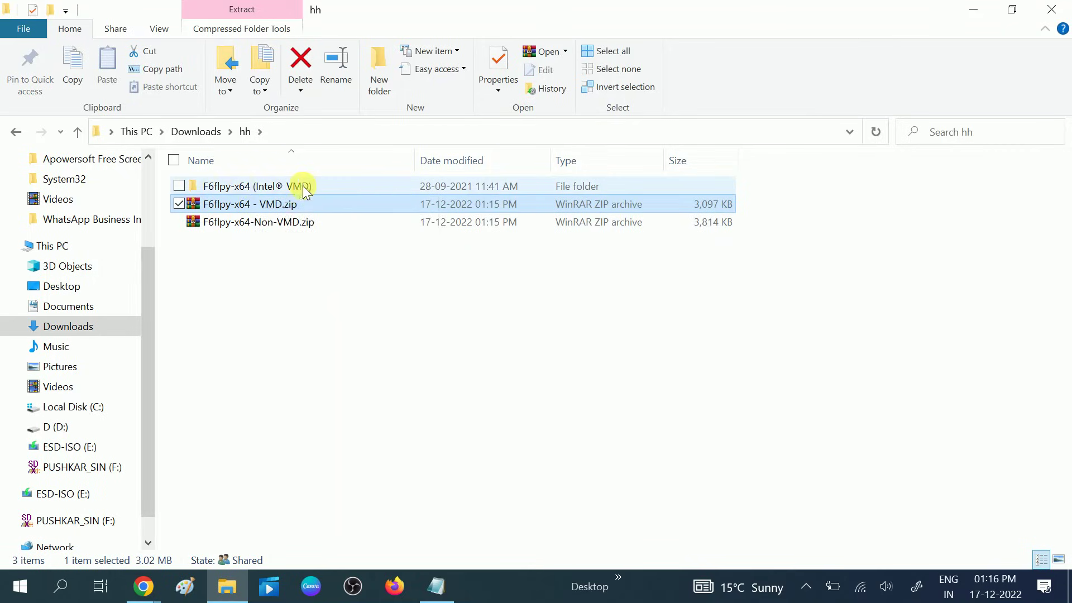
left_click(260, 227)
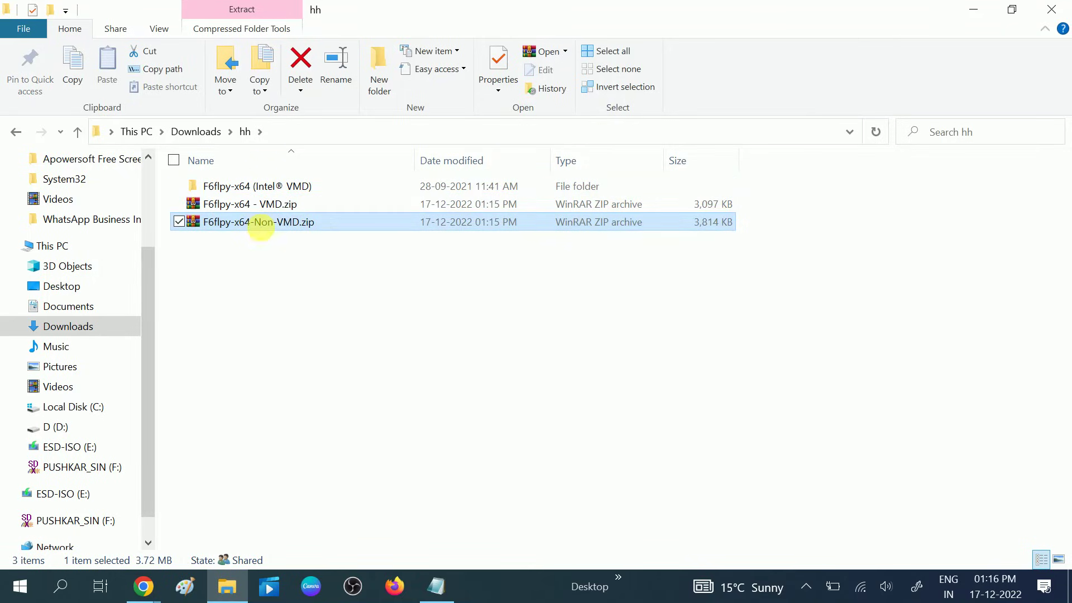
right_click(264, 232)
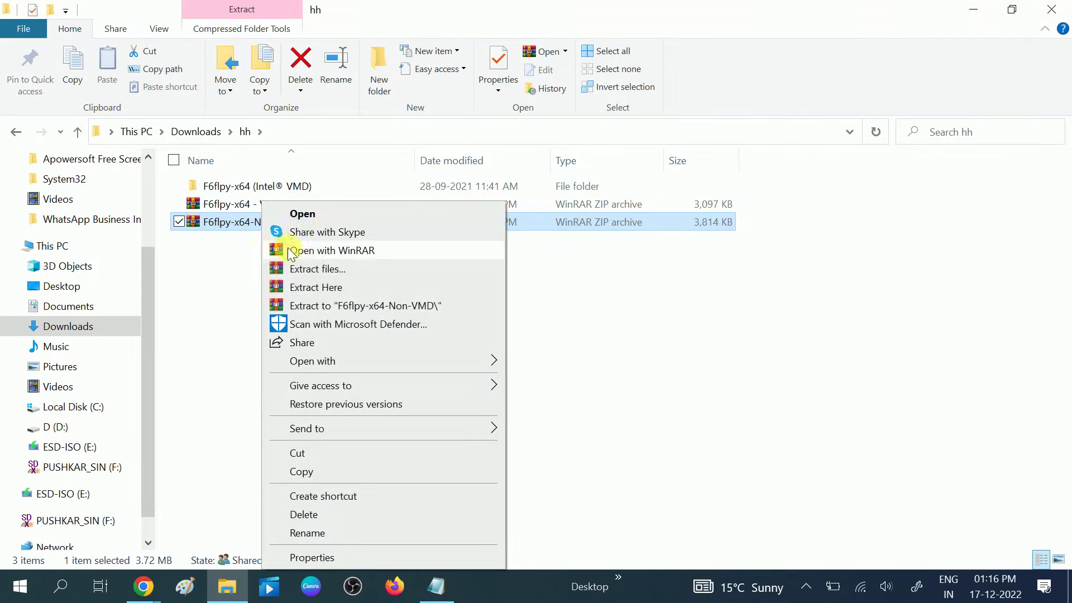
left_click(311, 287)
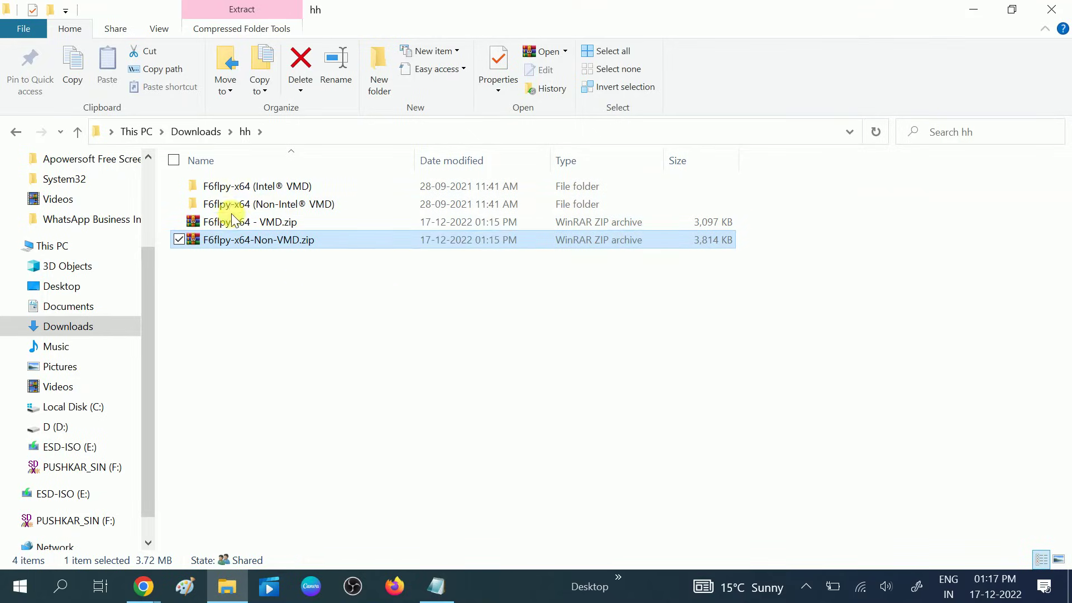
left_click(233, 188)
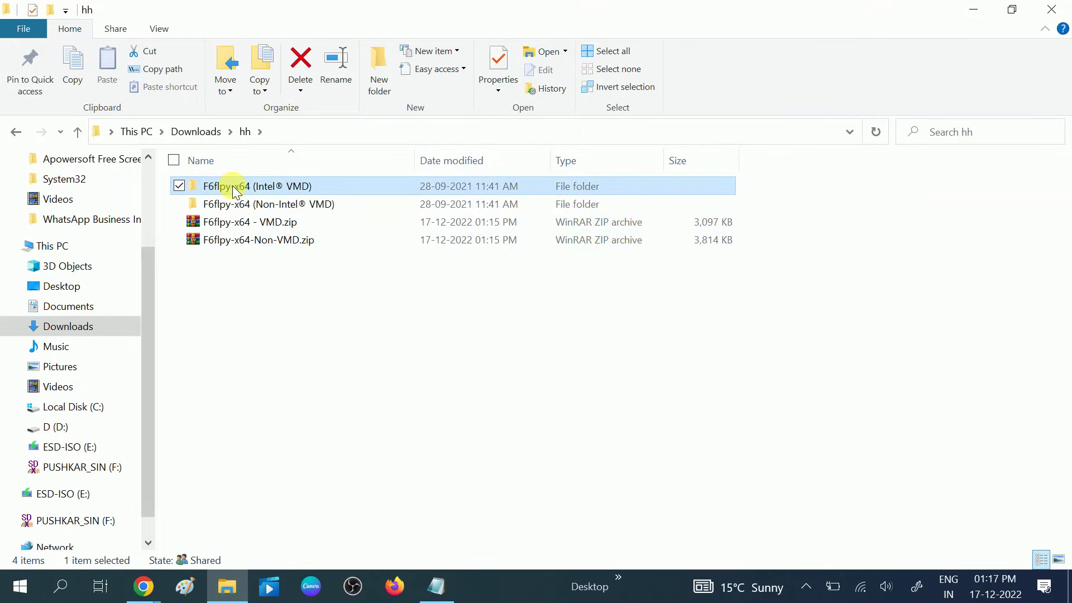
Step: Copy the F6flpy-x64 (Intel® VMD) and (Non-Intel® VMD) folders together
key("Down")
key("Up")
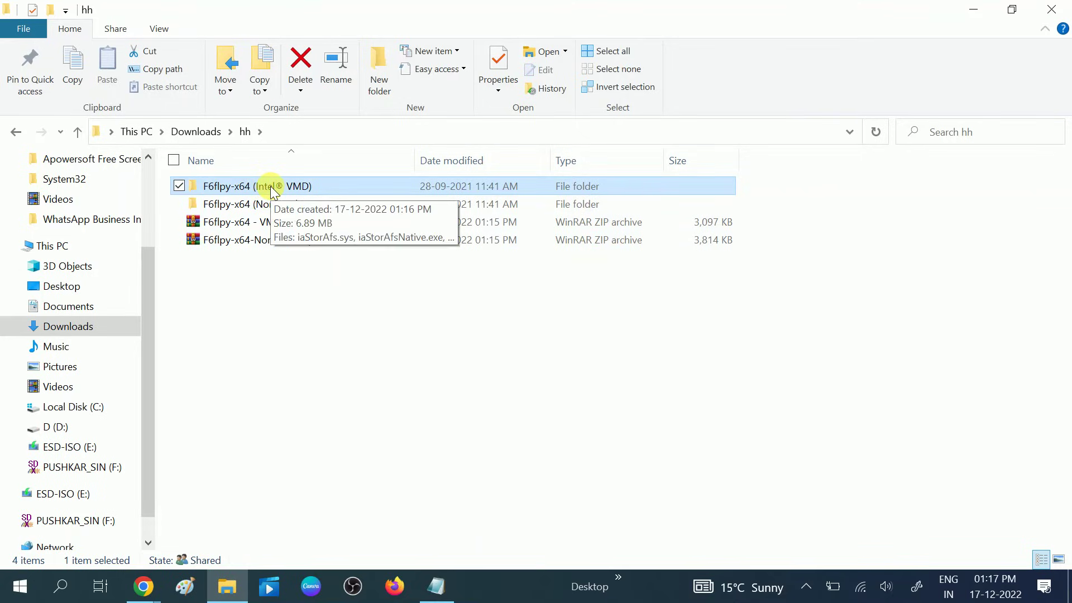
key("shift+Down")
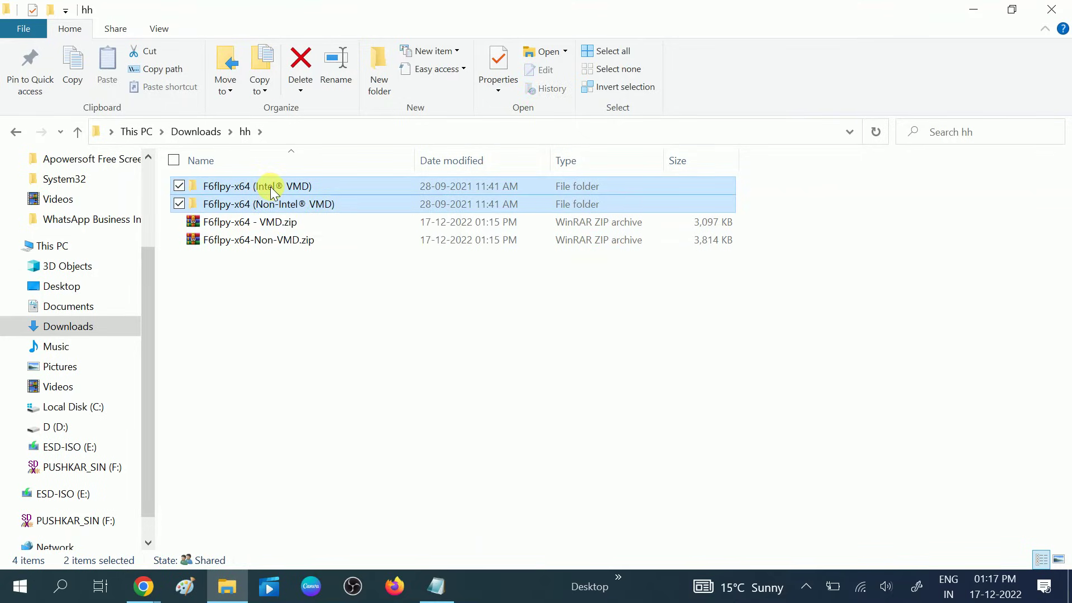
right_click(270, 188)
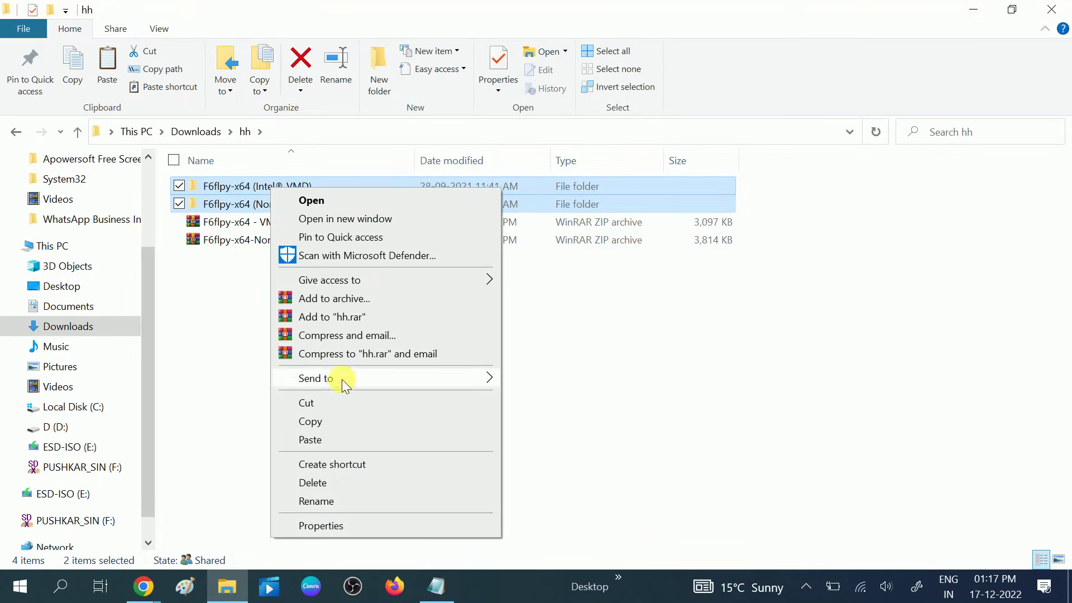
left_click(343, 423)
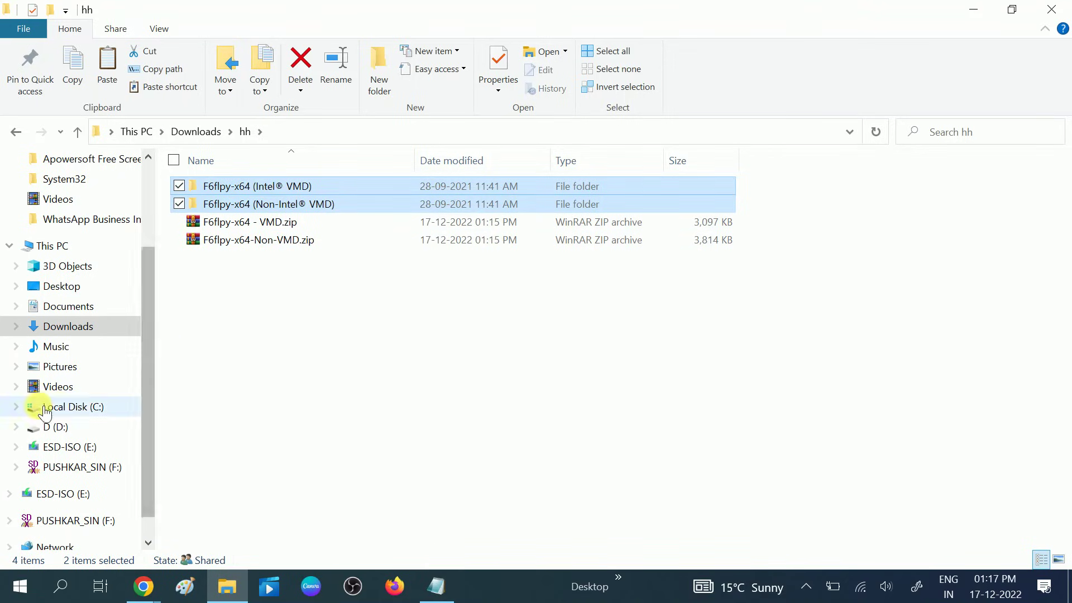
Step: Go to This PC and open the ESD-ISO (E:) USB drive
left_click(75, 407)
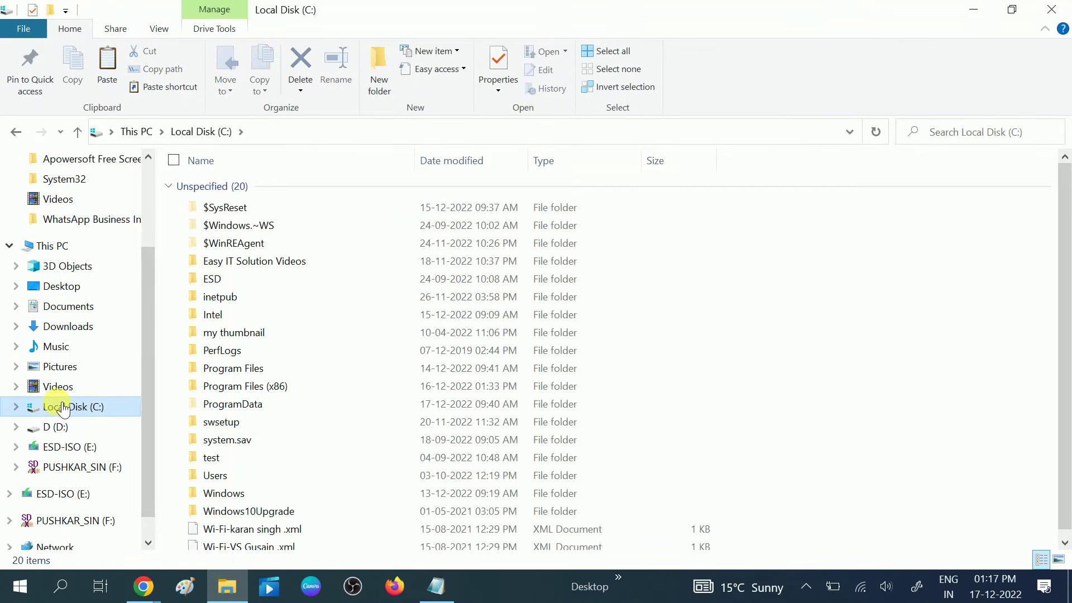
left_click(58, 249)
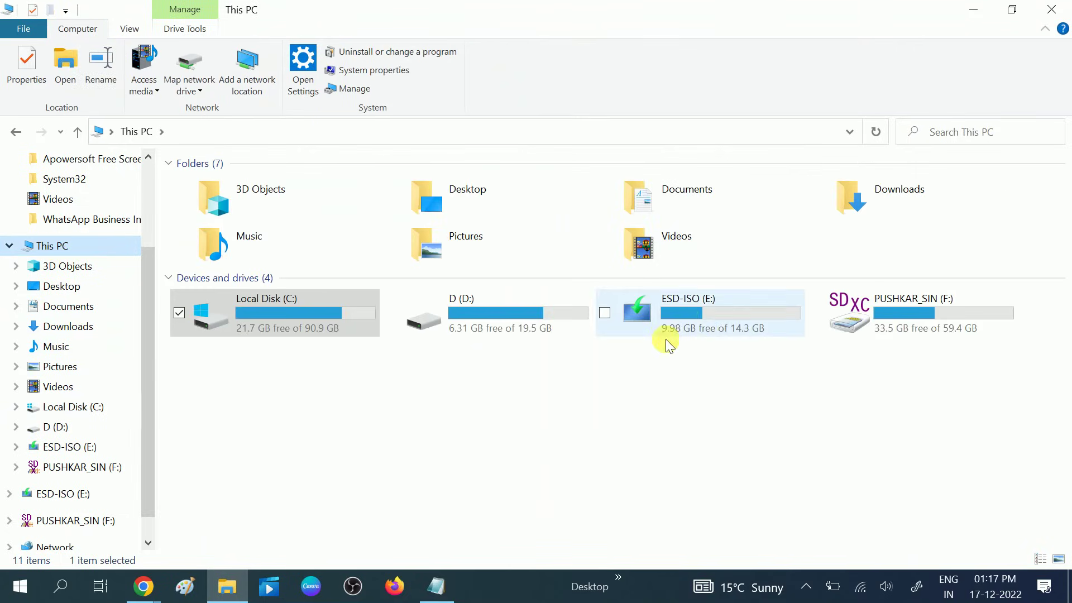
left_click(705, 321)
double_click(704, 322)
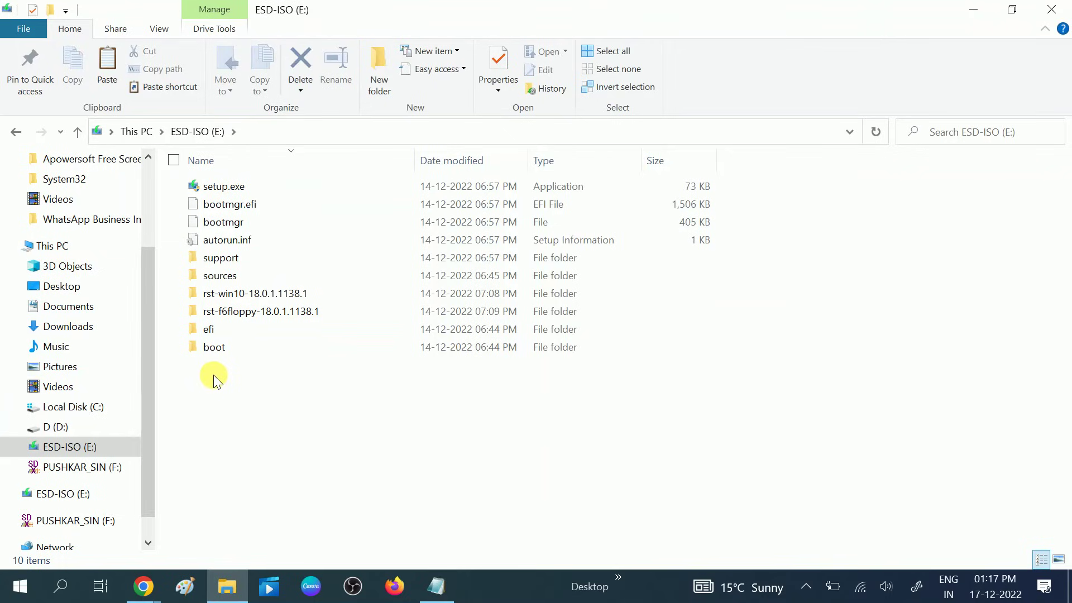
Step: Paste both F6flpy-x64 driver folders onto ESD-ISO (E:) and check they arrived
right_click(233, 370)
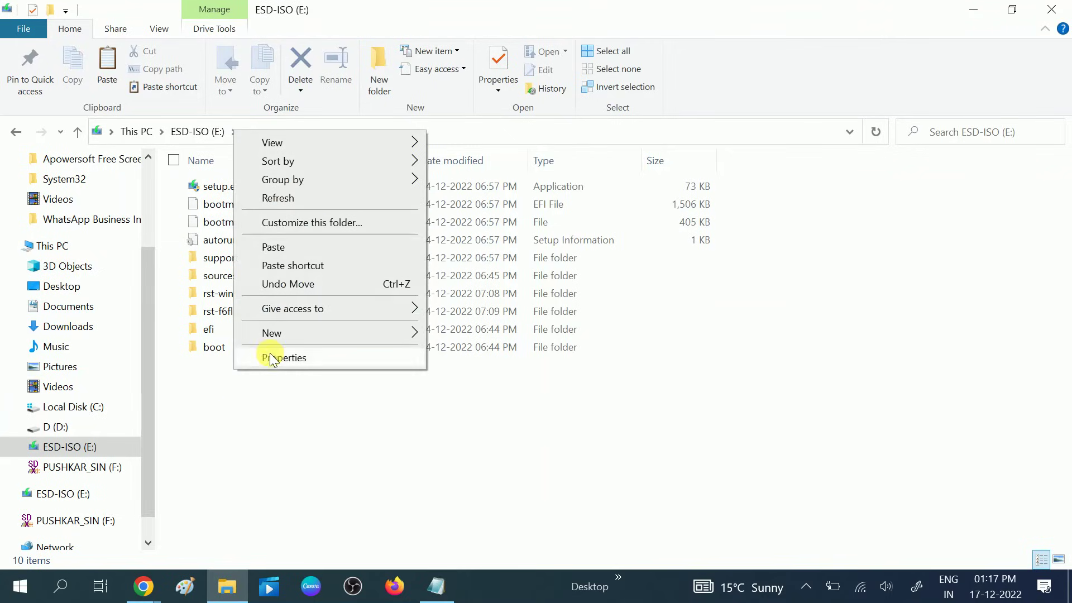
left_click(236, 437)
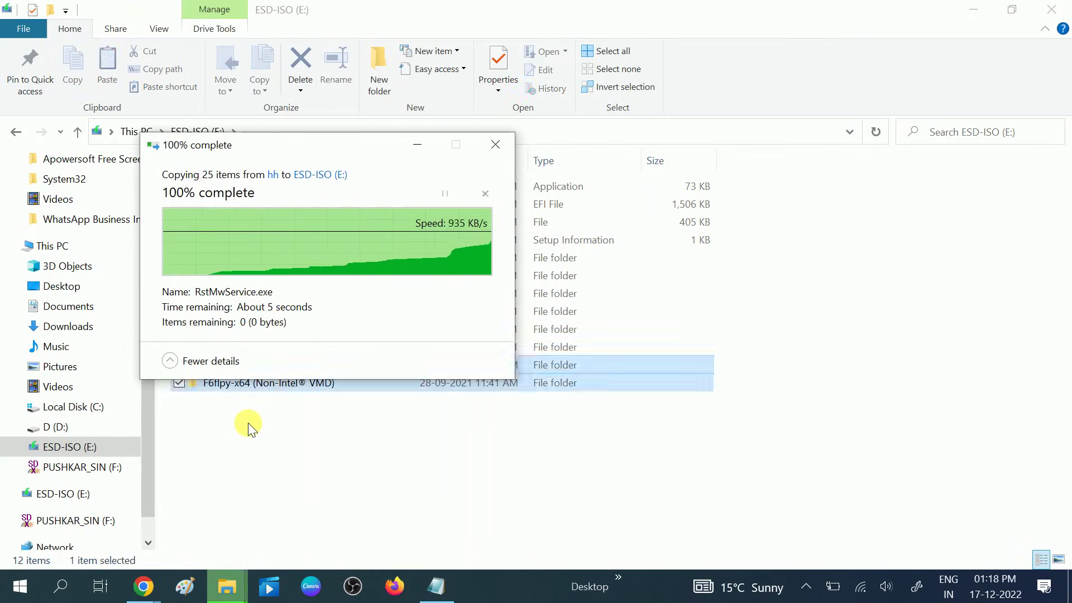
left_click(247, 416)
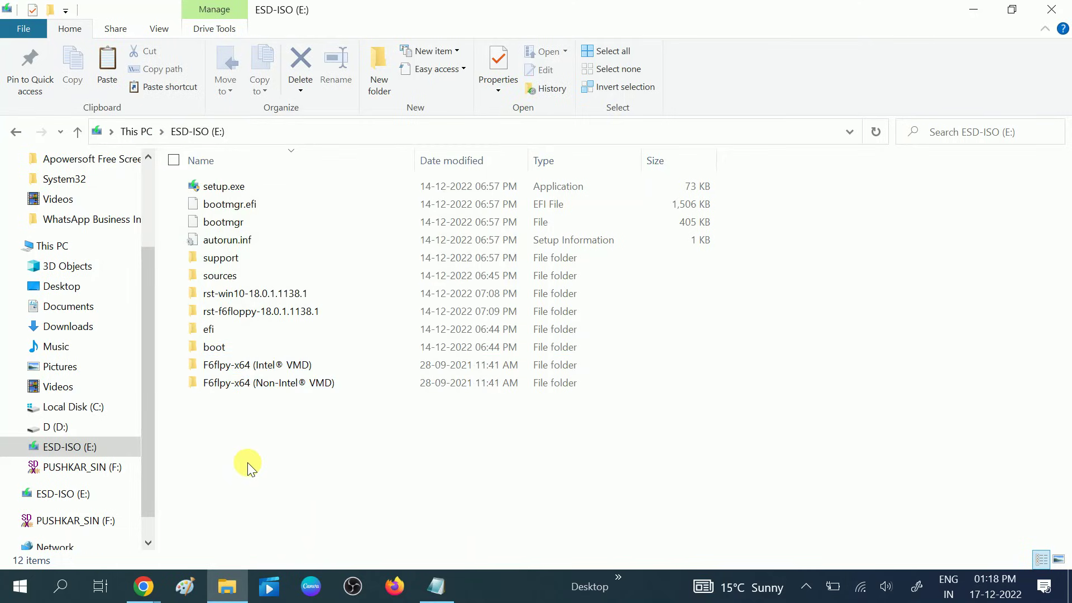
left_click(240, 367)
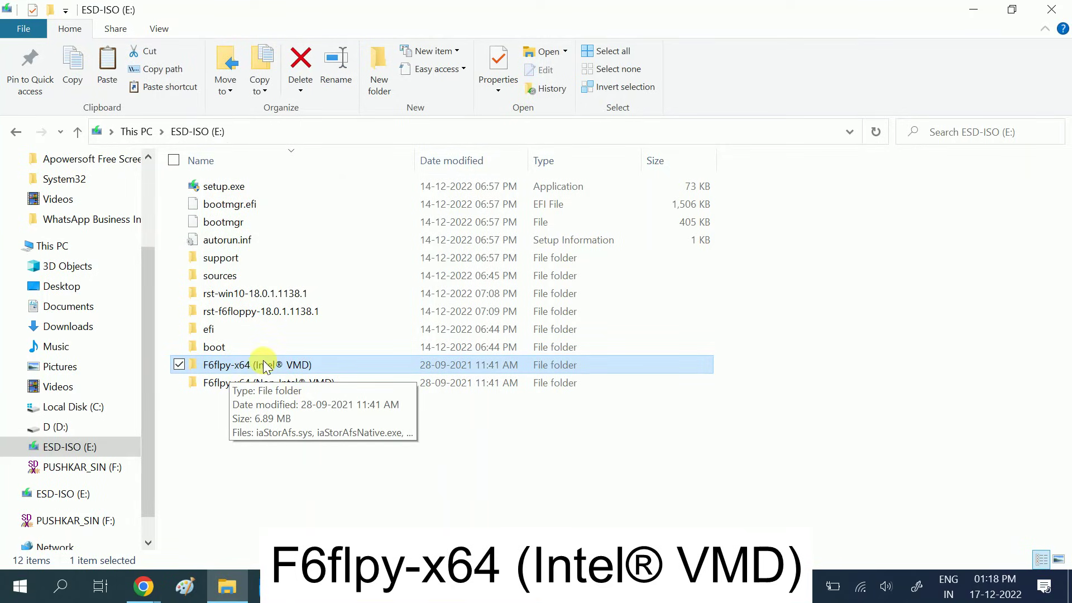
left_click(237, 383)
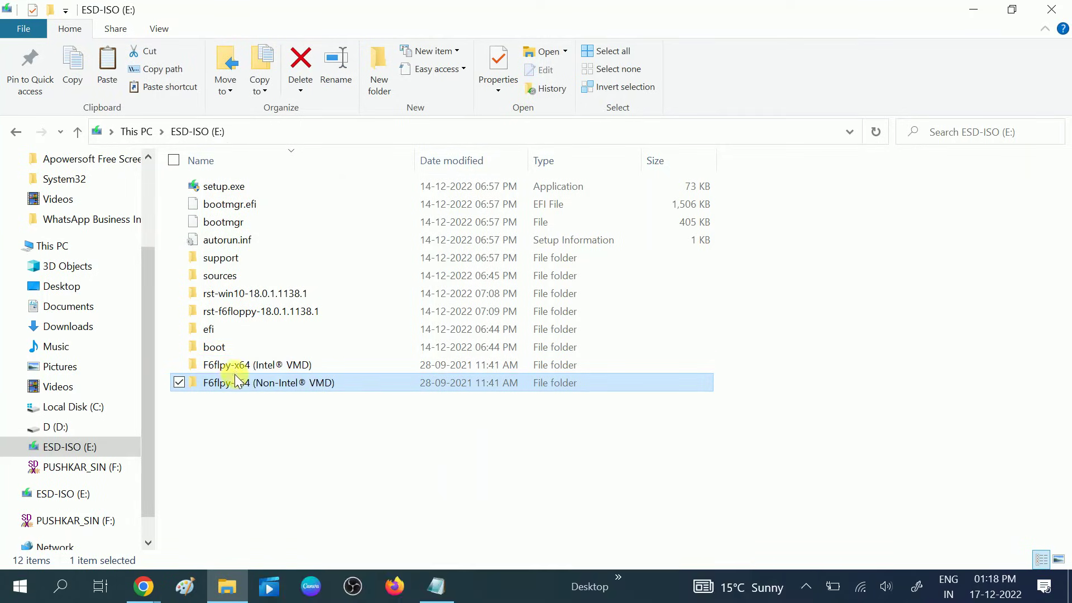
left_click(249, 366)
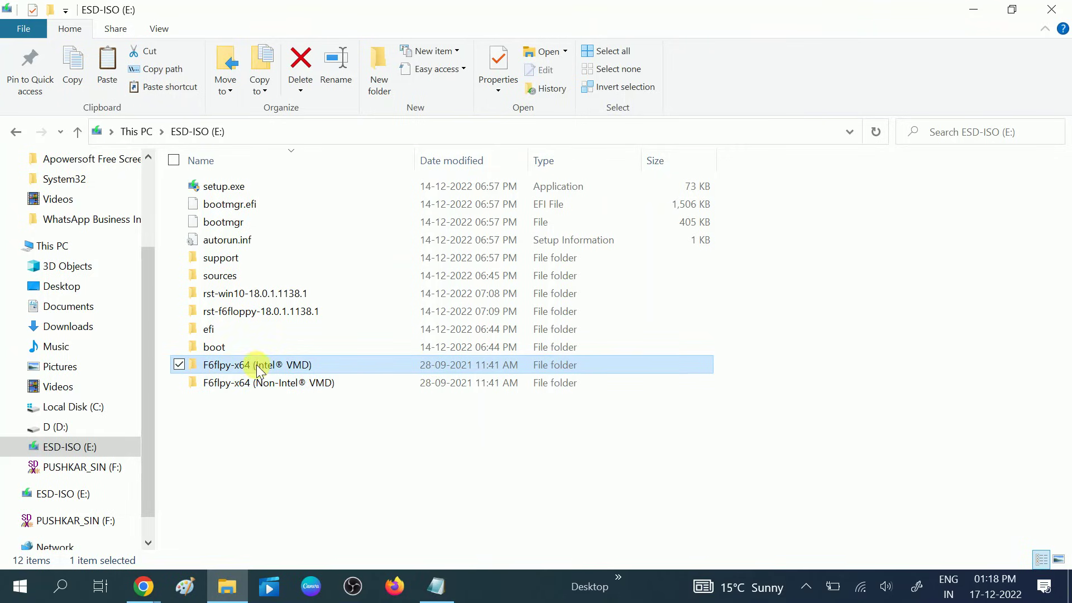
left_click(260, 383)
left_click(258, 366)
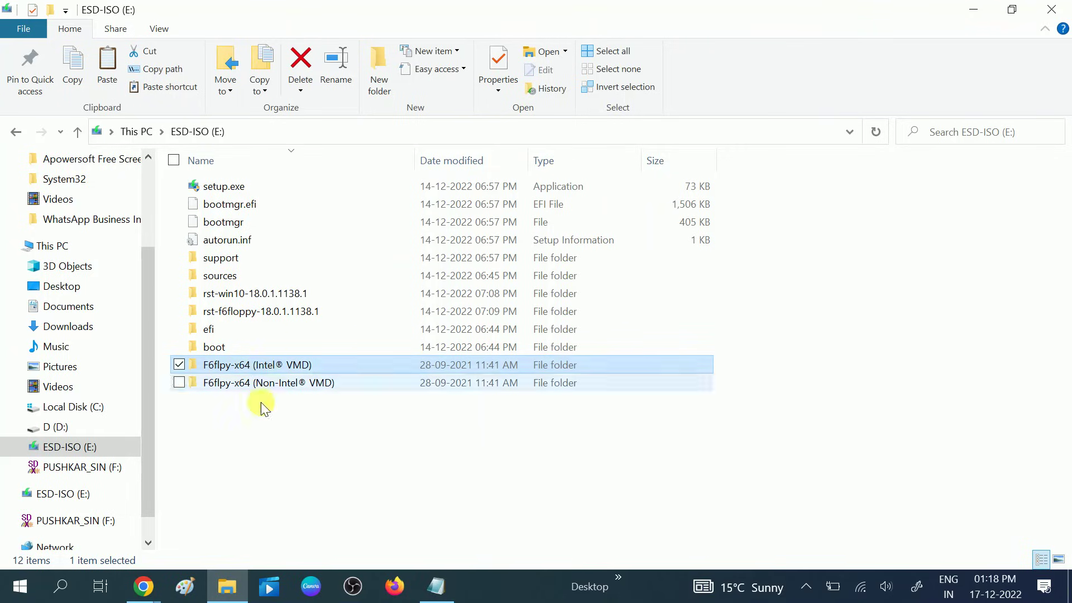
left_click(805, 586)
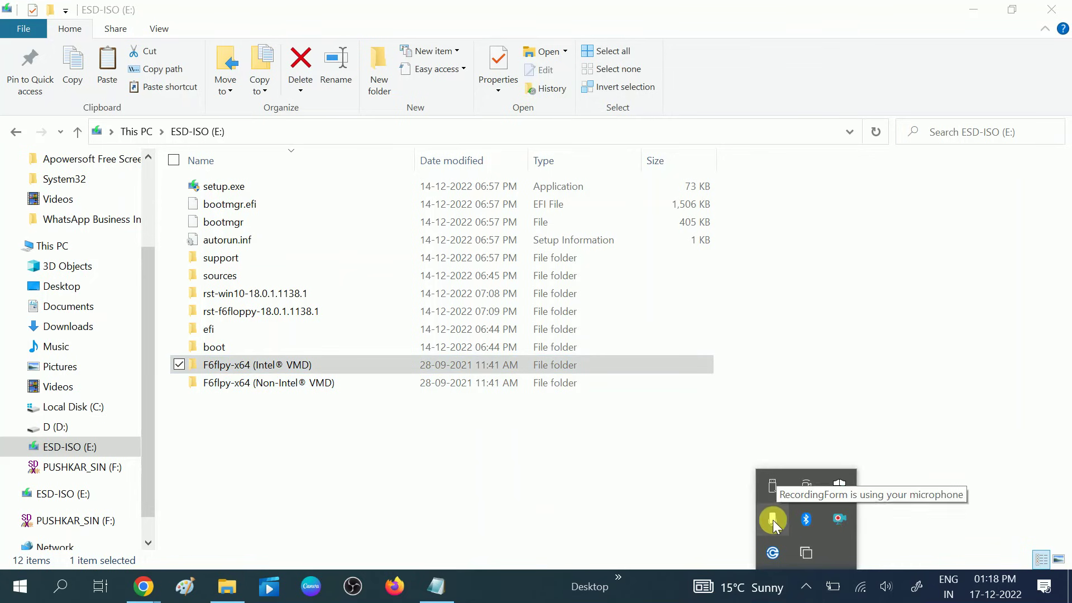
Step: Eject the Cruzer Blade USB drive from the taskbar's removable-drive list
left_click(772, 493)
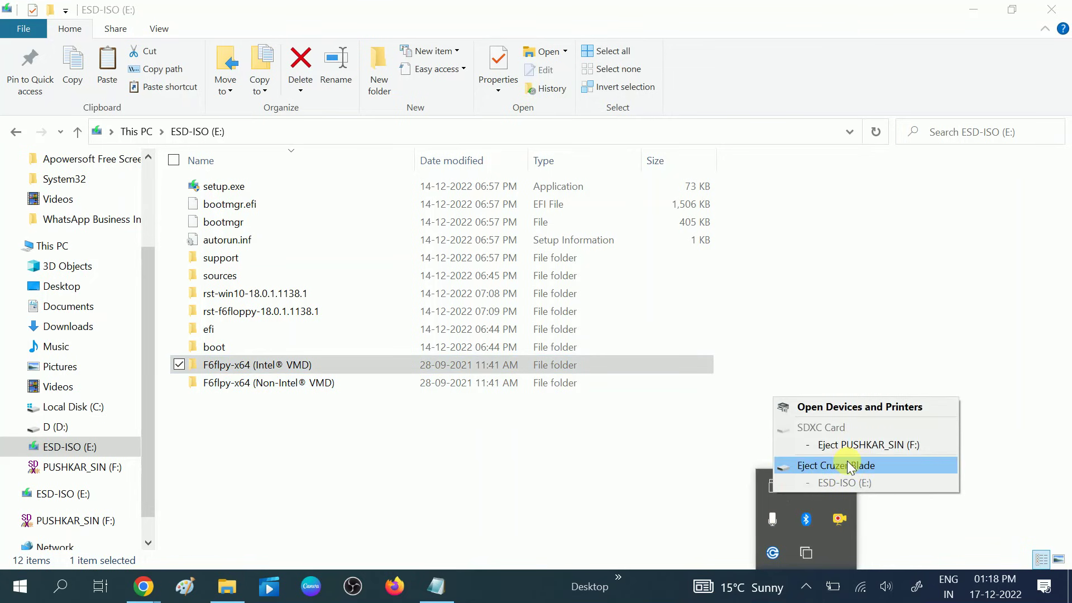
left_click(869, 462)
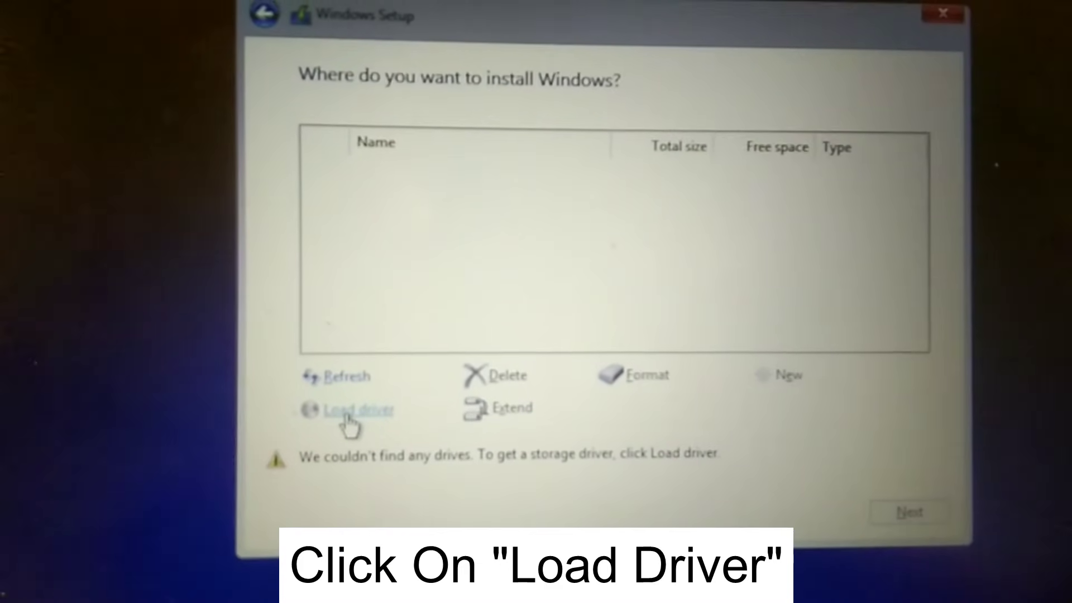
Step: Load the Intel RST VMD Controller 9A0B driver from the USB's F6flpy-x64 (Intel® VMD) folder
left_click(379, 379)
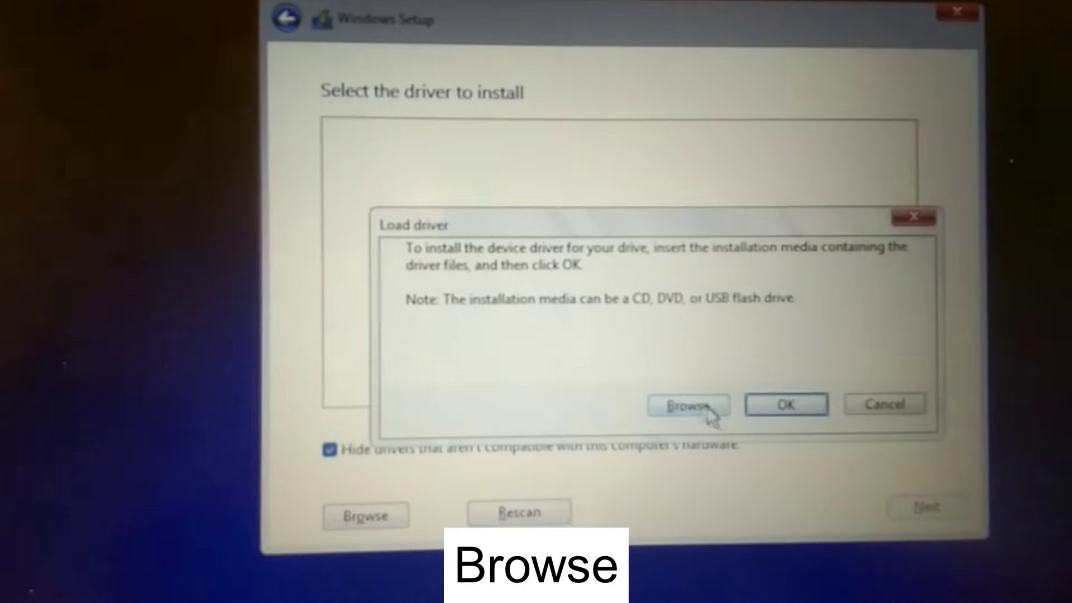
left_click(685, 410)
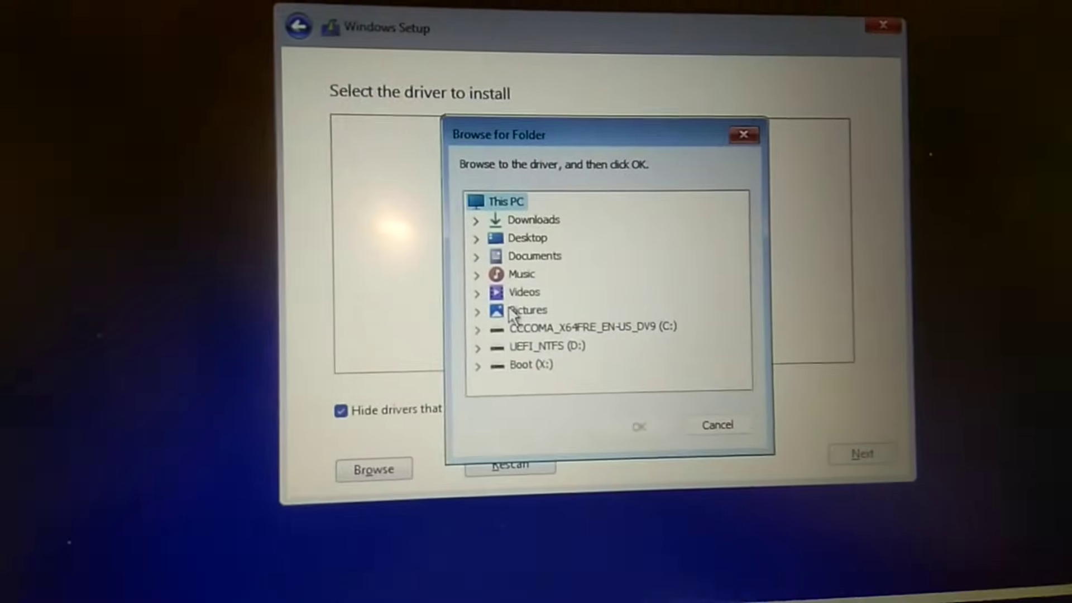
left_click(487, 321)
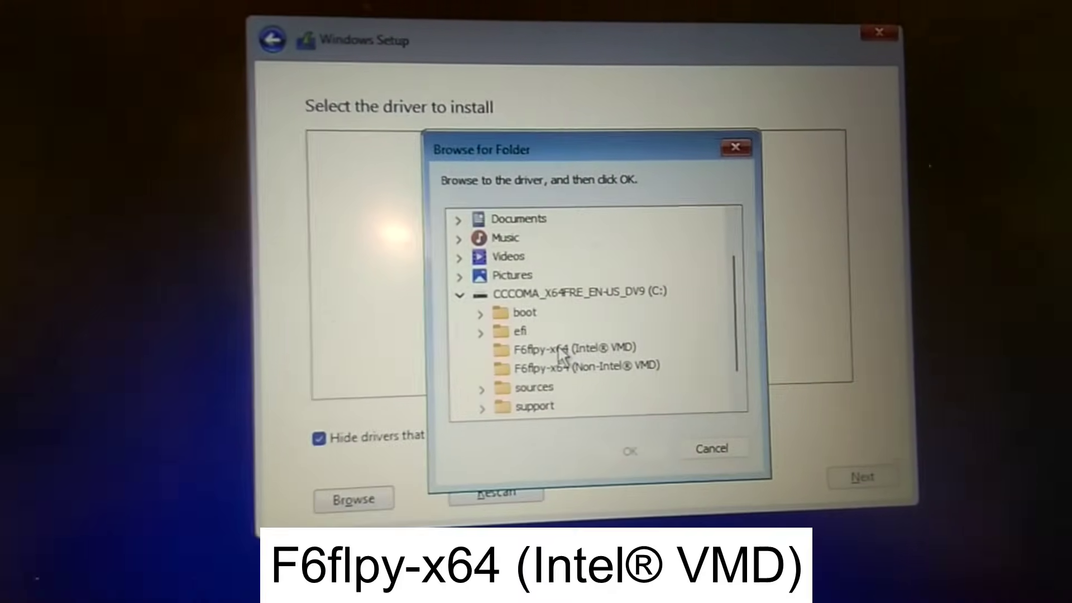
left_click(537, 340)
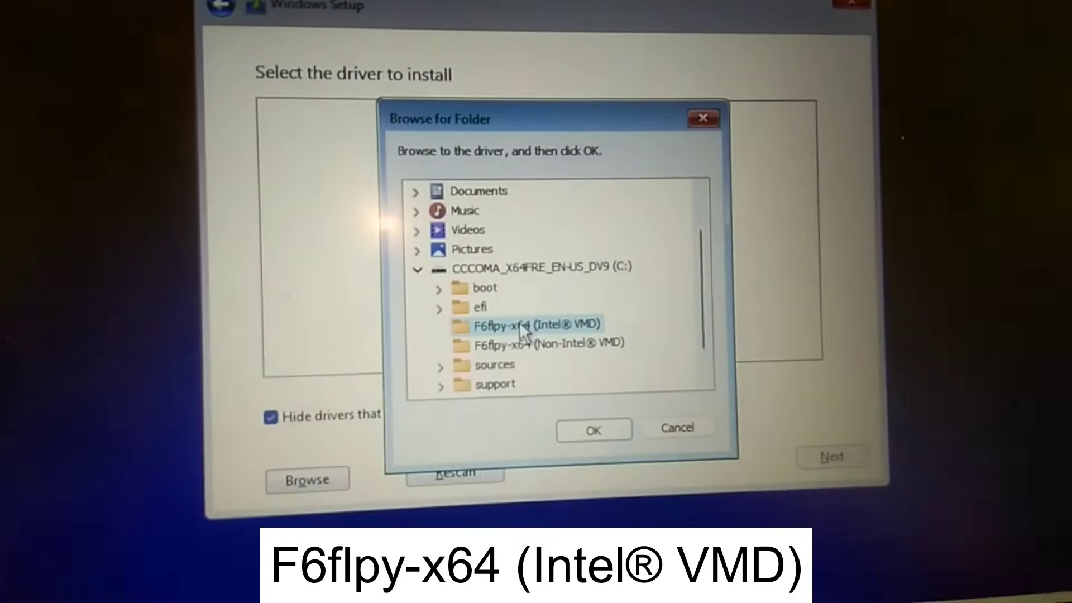
left_click(605, 422)
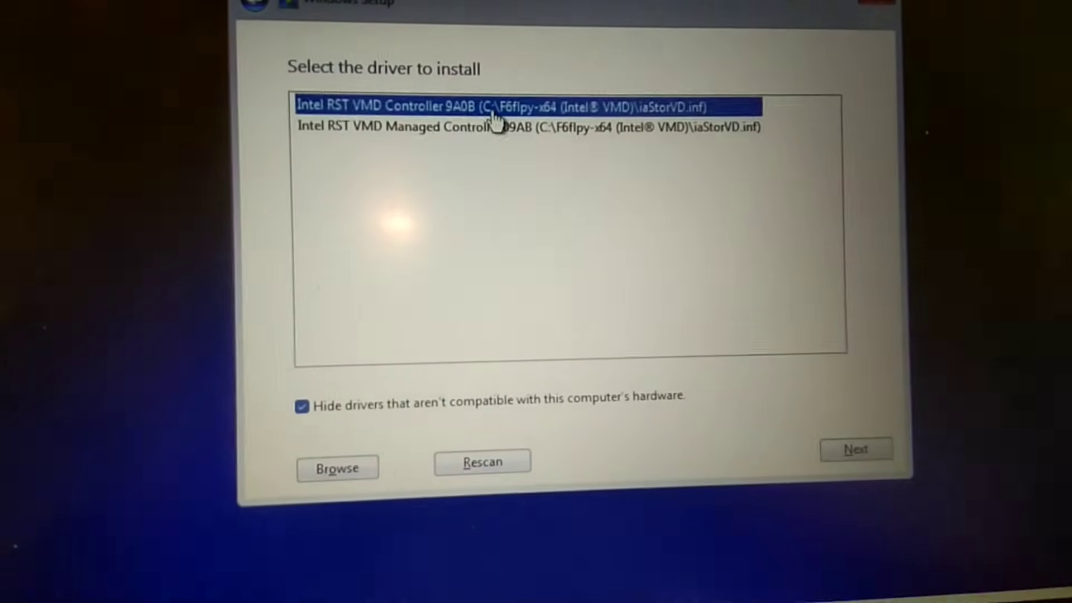
left_click(469, 128)
left_click(477, 108)
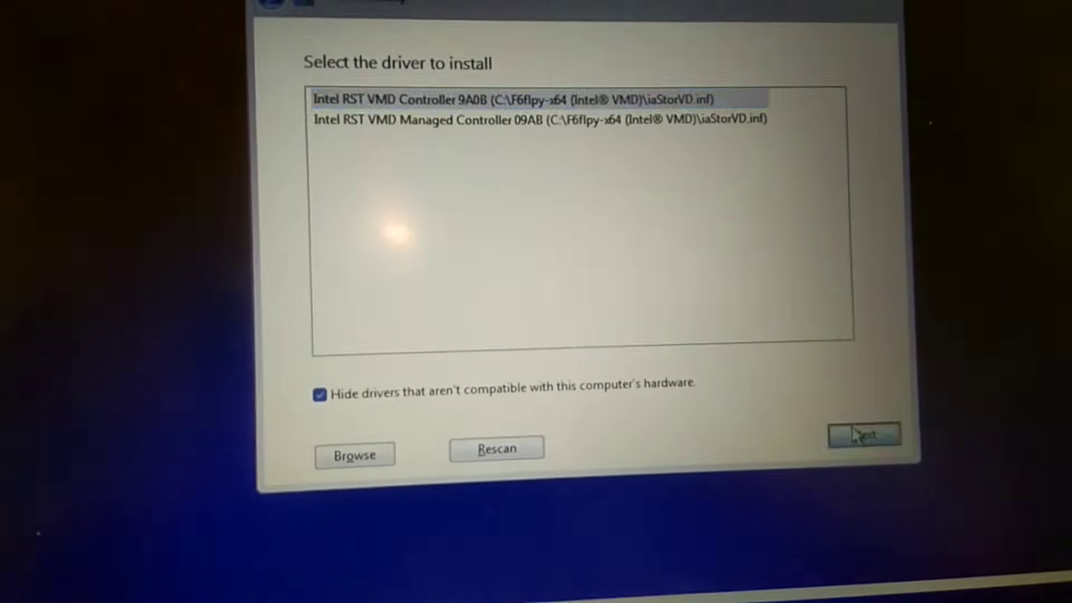
left_click(860, 446)
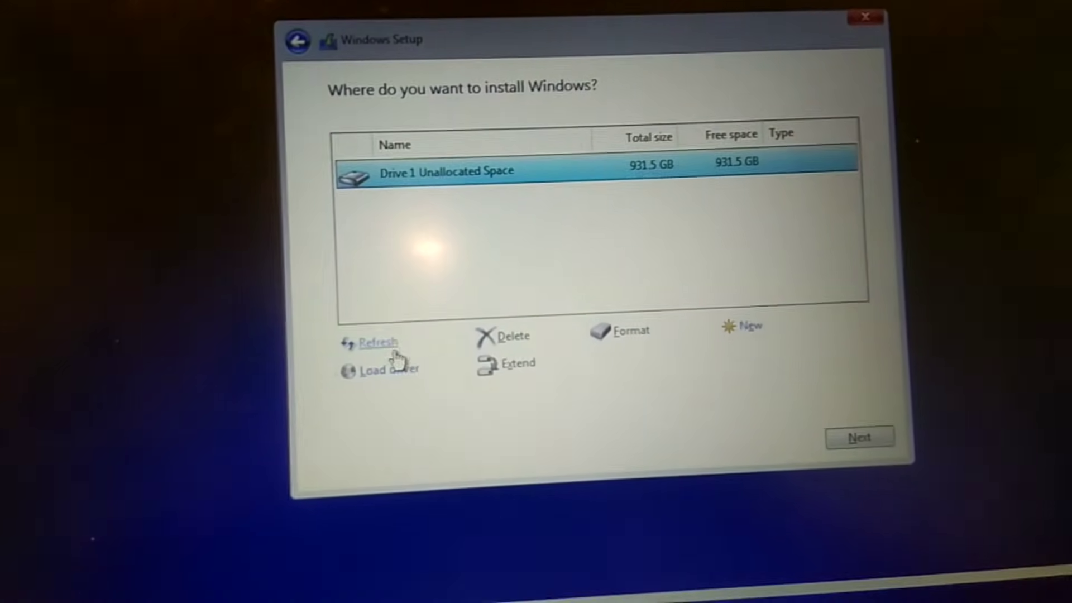
Step: Start installing Windows onto Drive 1's 931.5 GB unallocated space
left_click(846, 440)
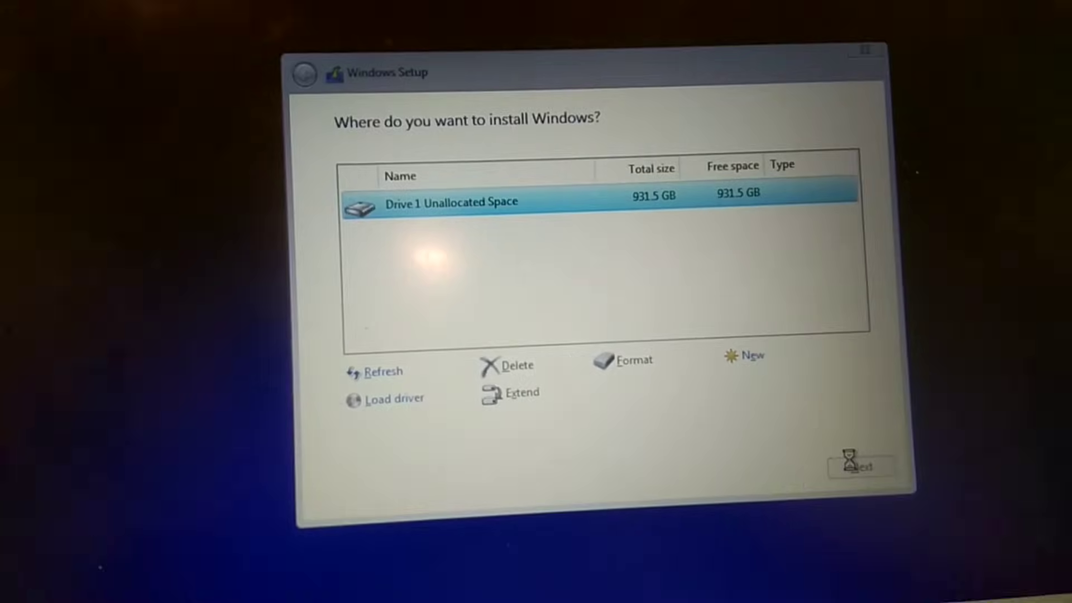